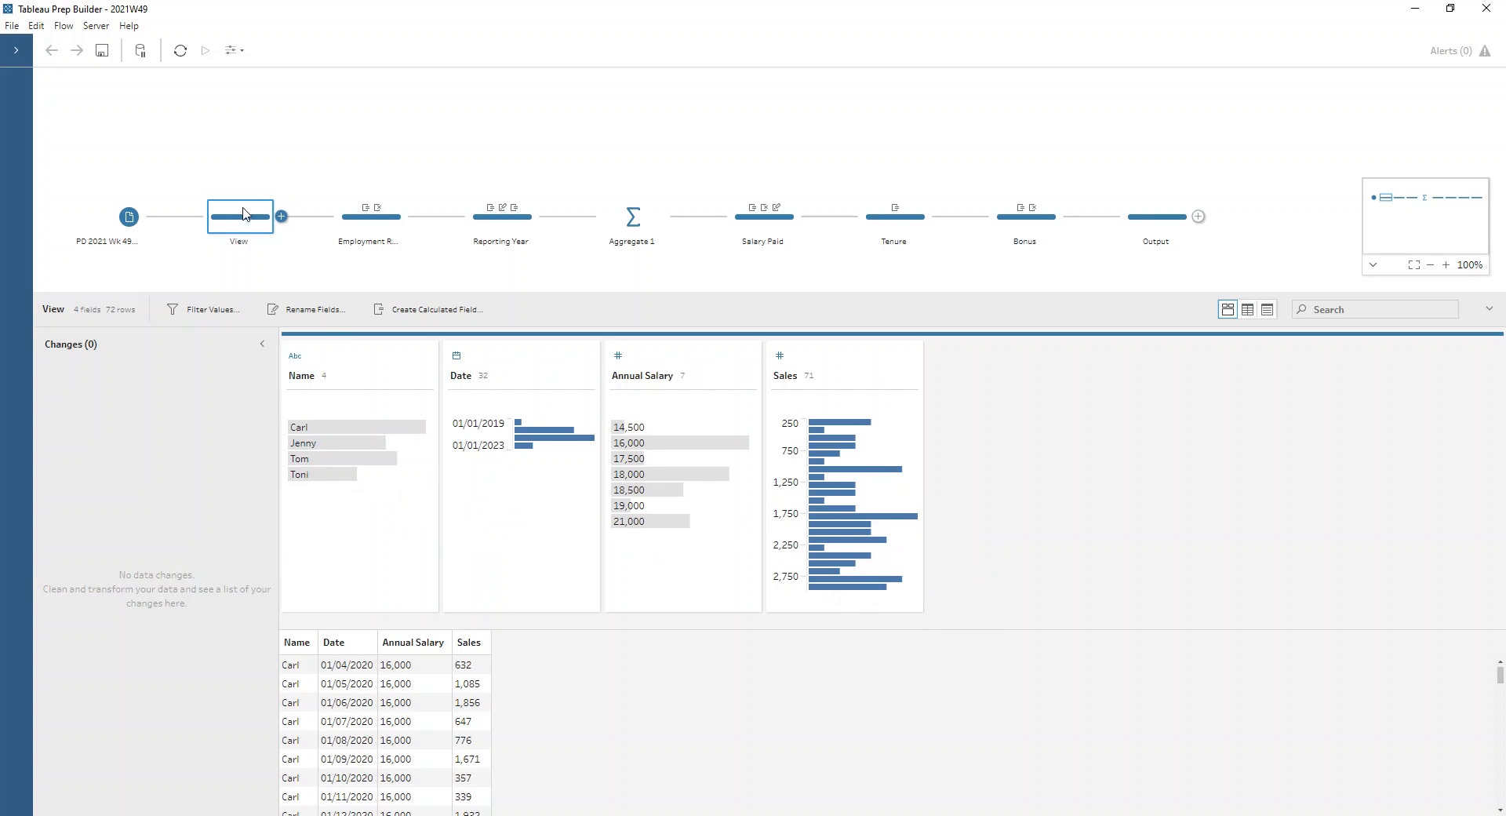
Check the Locale options in the text settings of the PD 2021 Wk 49 input step
{"action": "left_click", "coordinate": [355, 237]}
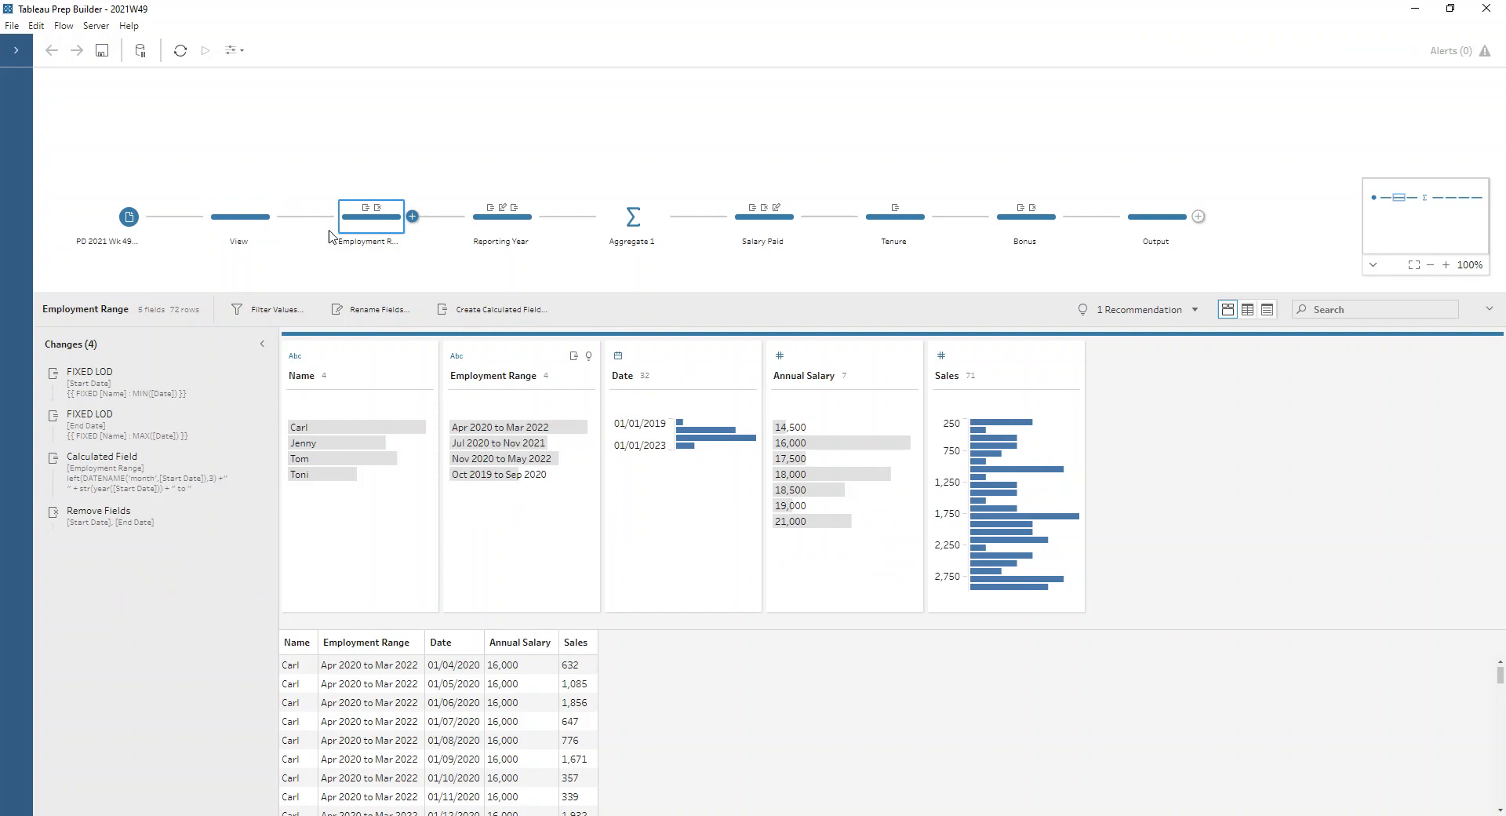
{"action": "left_click", "coordinate": [133, 222]}
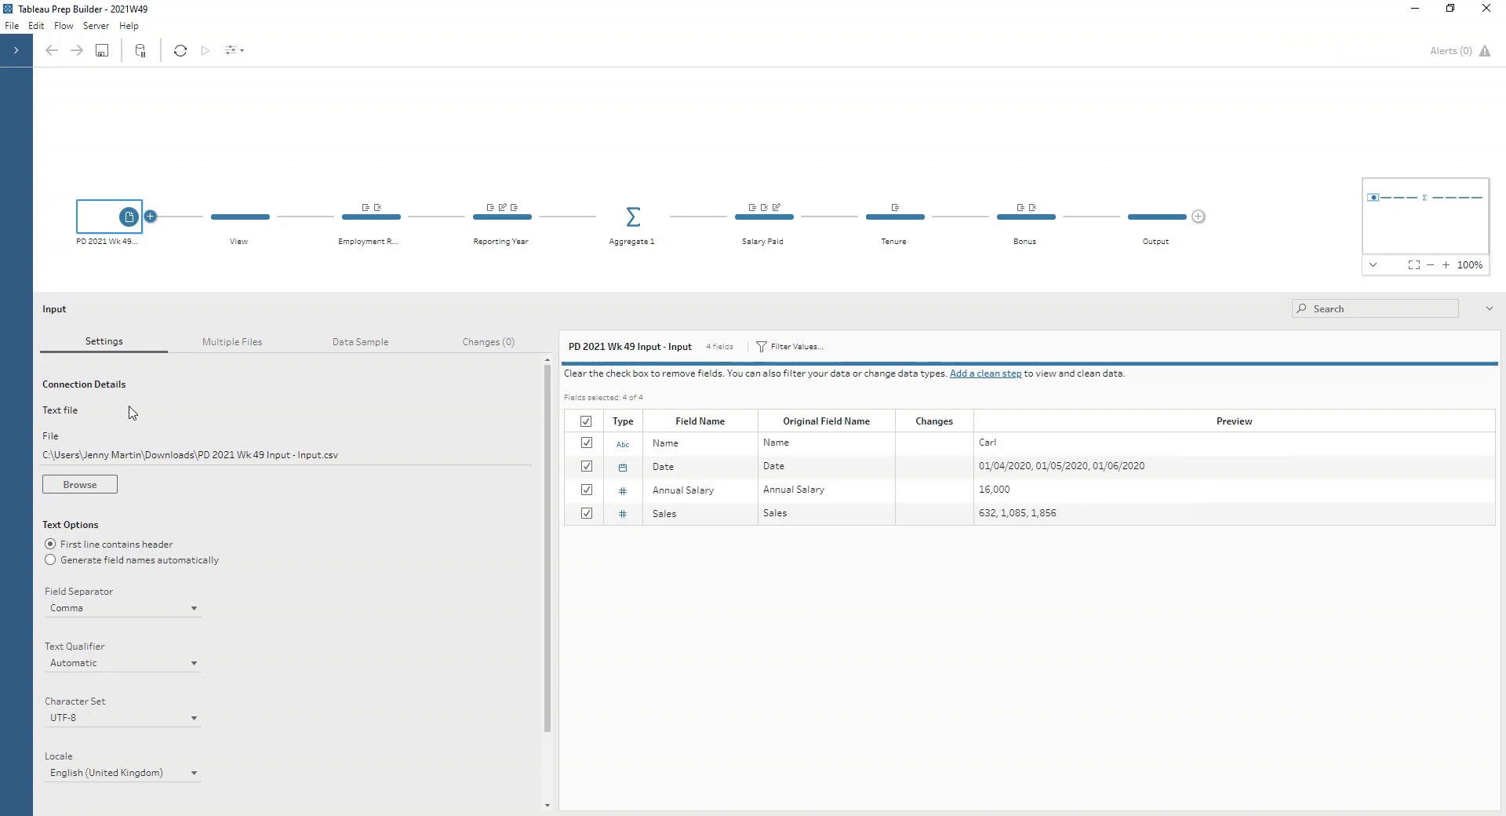
{"action": "left_click", "coordinate": [194, 773]}
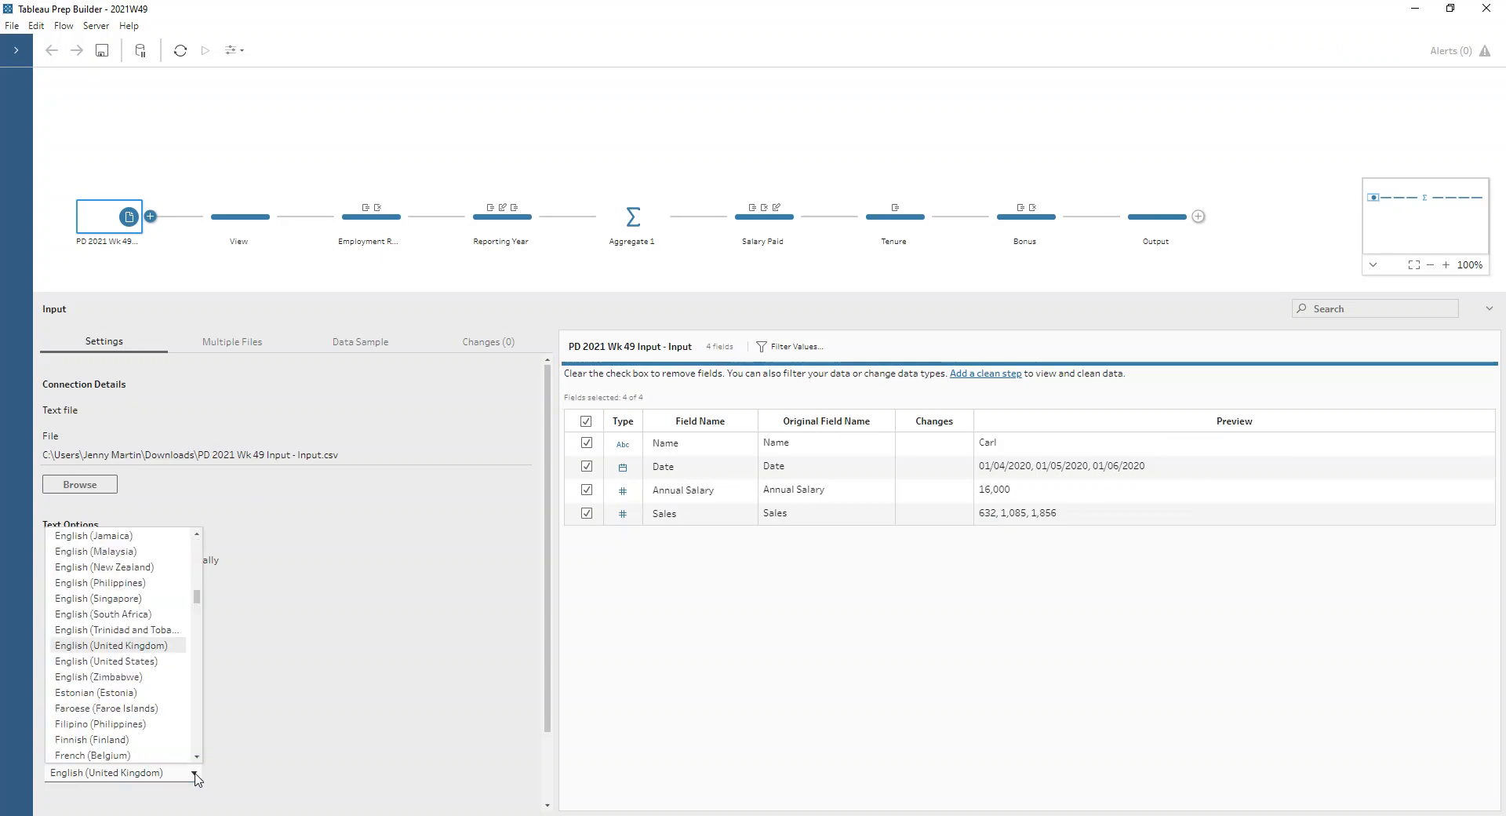
{"action": "left_click", "coordinate": [195, 774]}
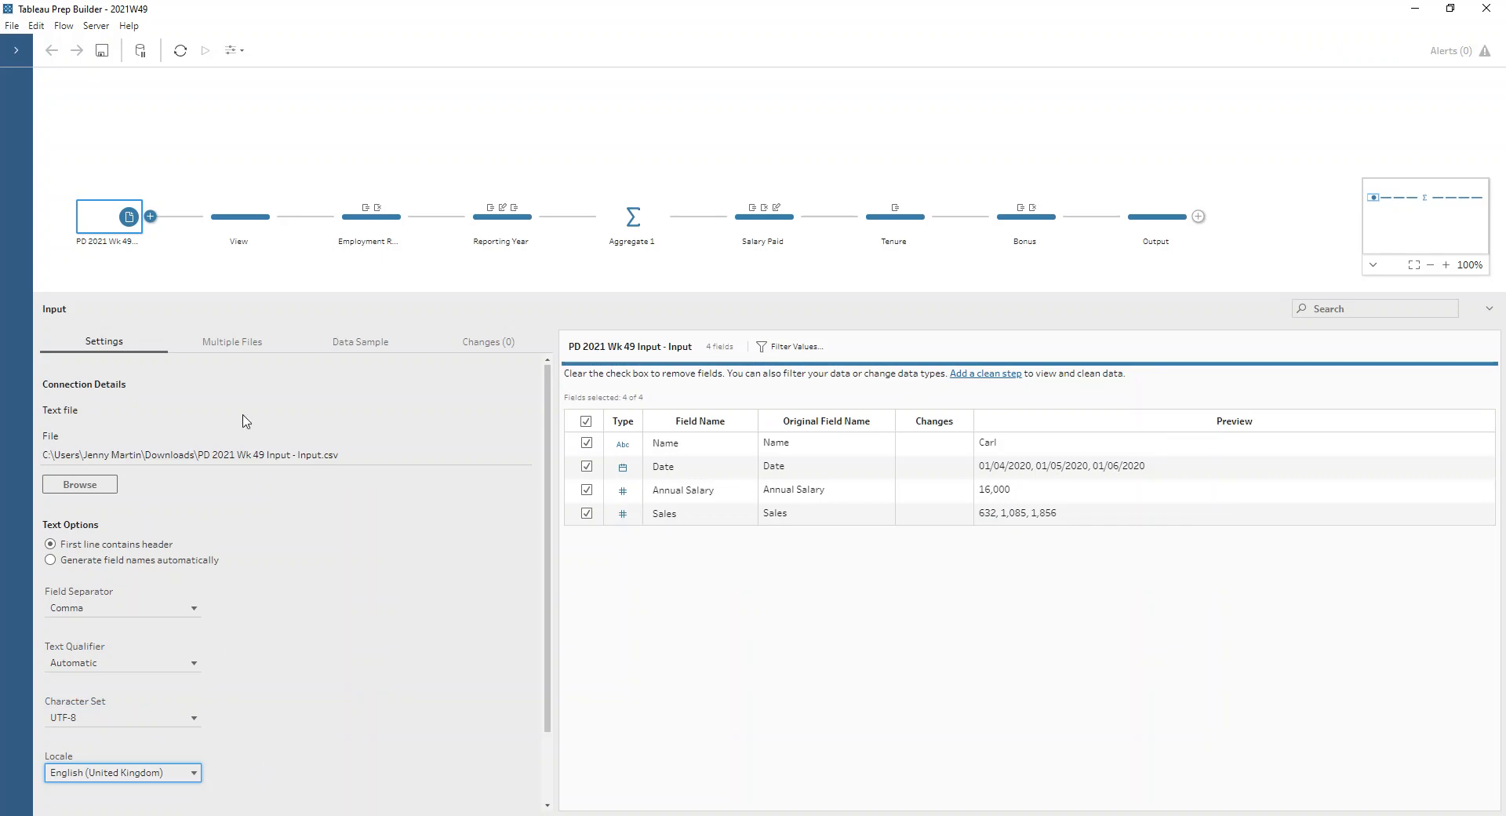
Review the FIXED LOD settings for Start Date and End Date in the Employment Range step
{"action": "left_click", "coordinate": [382, 227]}
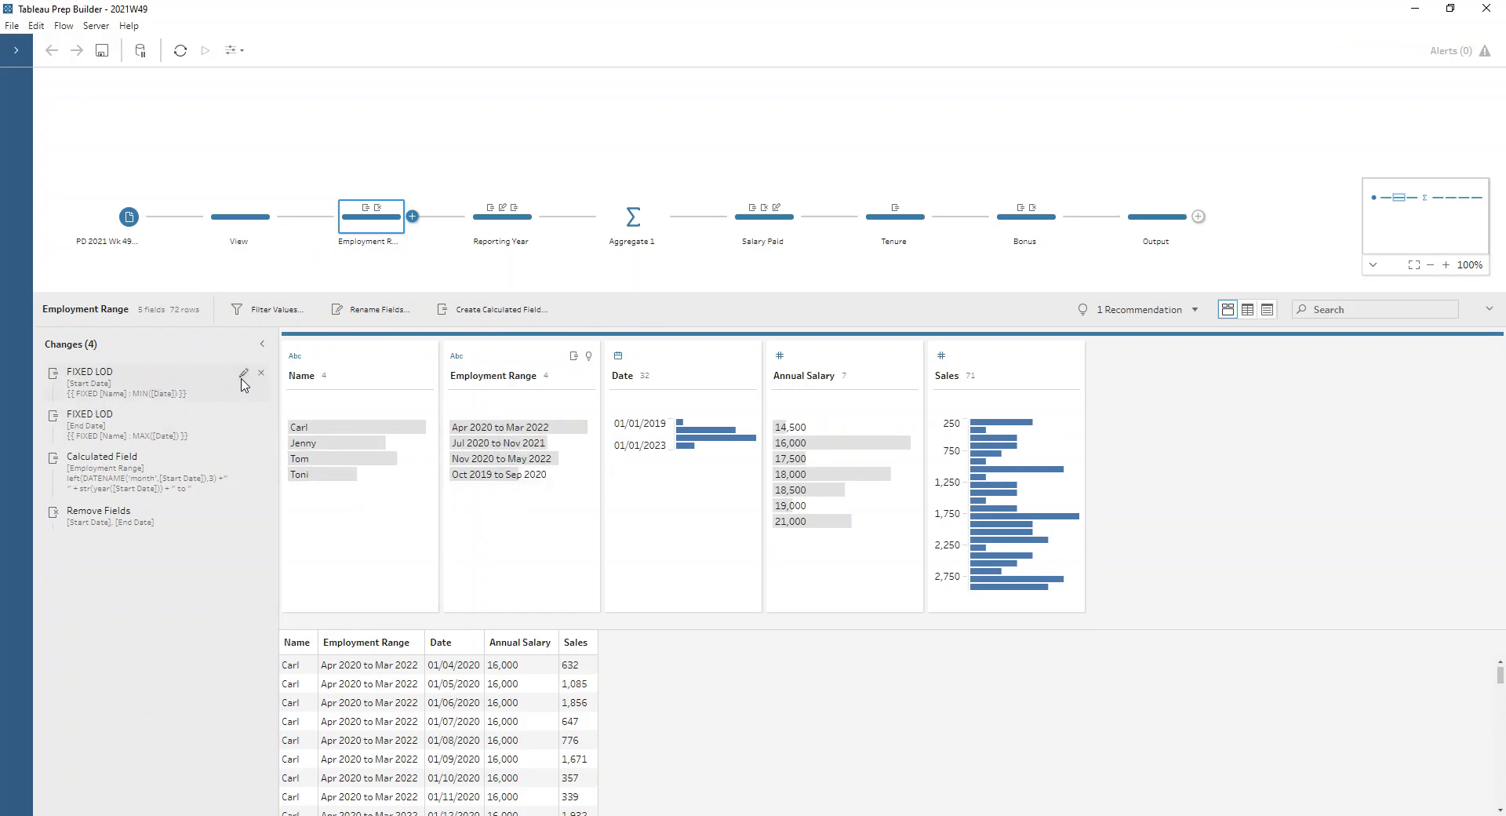
{"action": "left_click", "coordinate": [243, 377]}
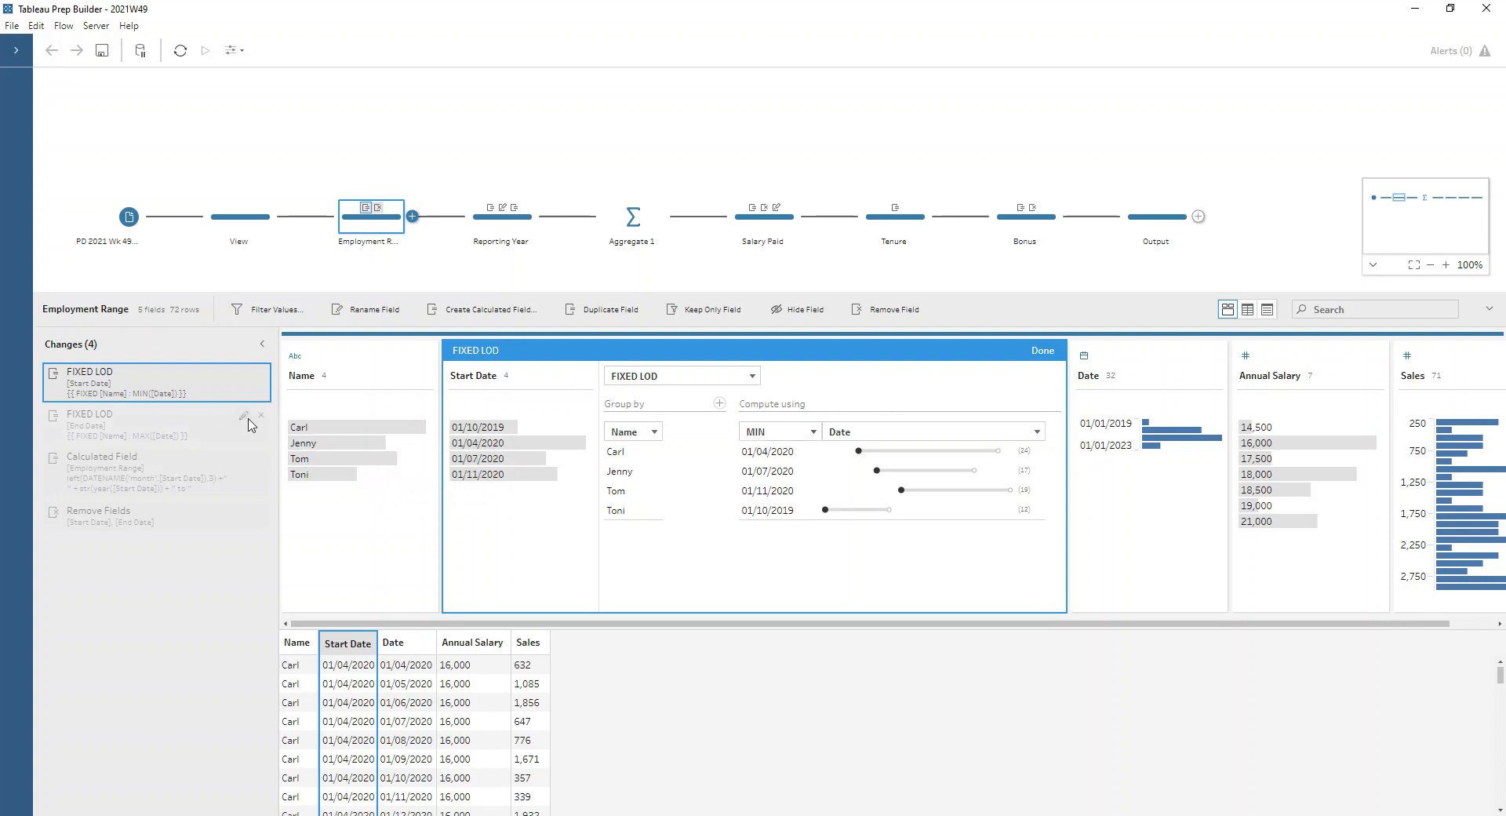
{"action": "left_click", "coordinate": [246, 424]}
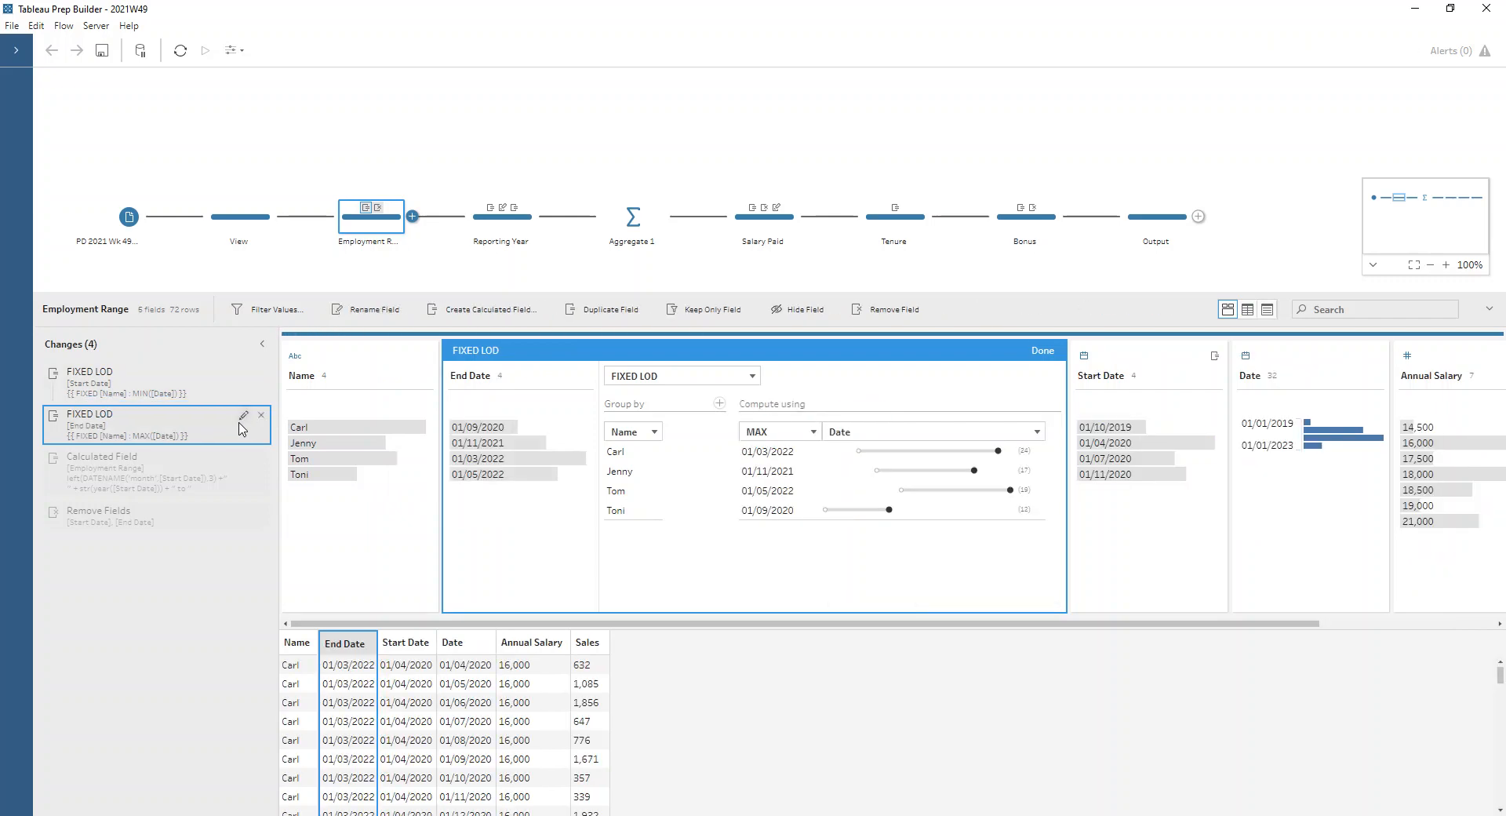
Examine the Employment Range formula's month name, year and string conversion parts, and save the calculated field without edits
{"action": "left_click", "coordinate": [239, 469]}
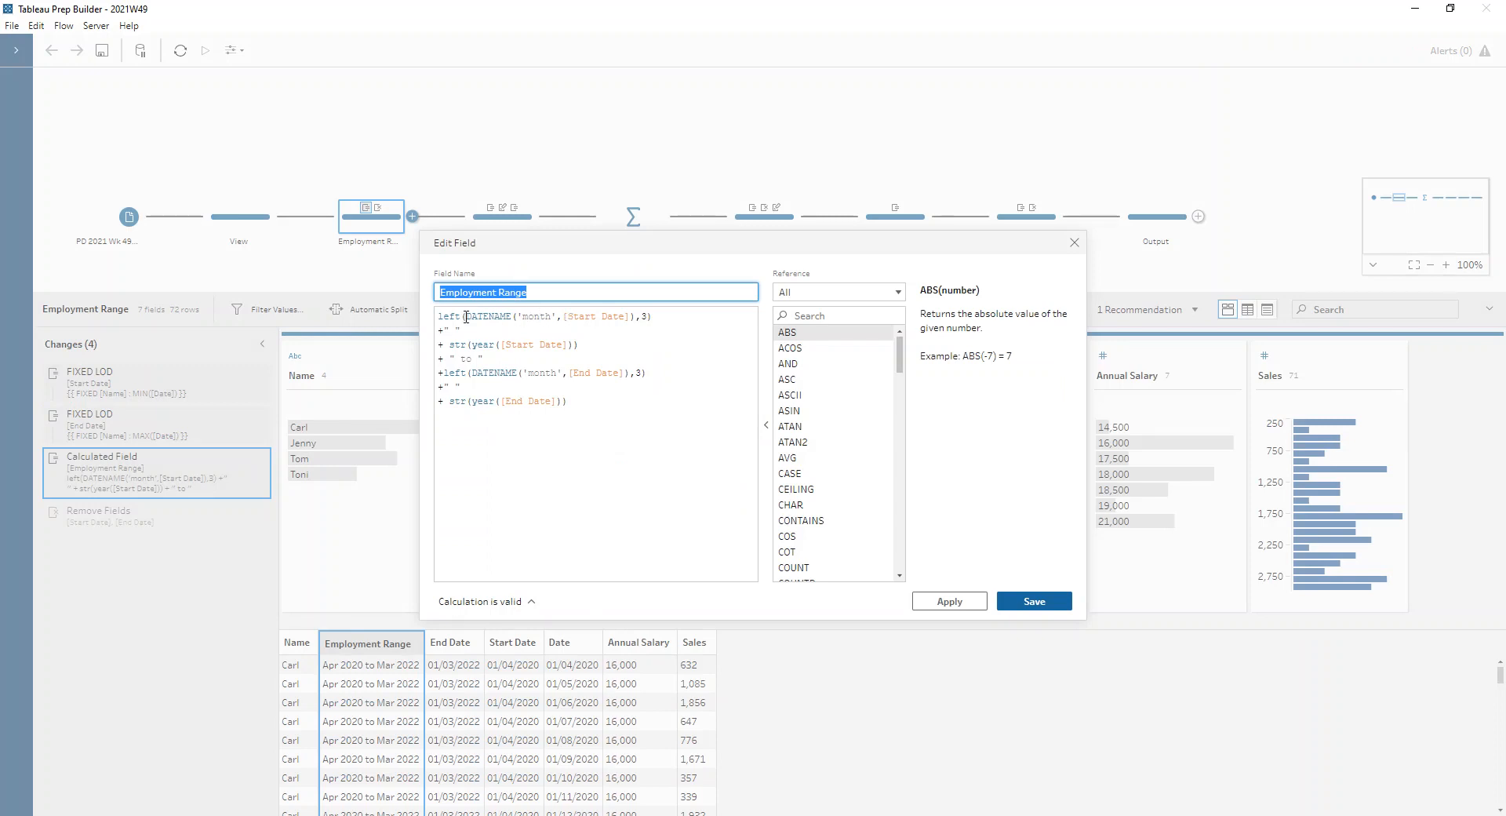
{"action": "left_click_drag", "start_coordinate": [438, 316], "coordinate": [656, 328]}
{"action": "left_click", "coordinate": [658, 320]}
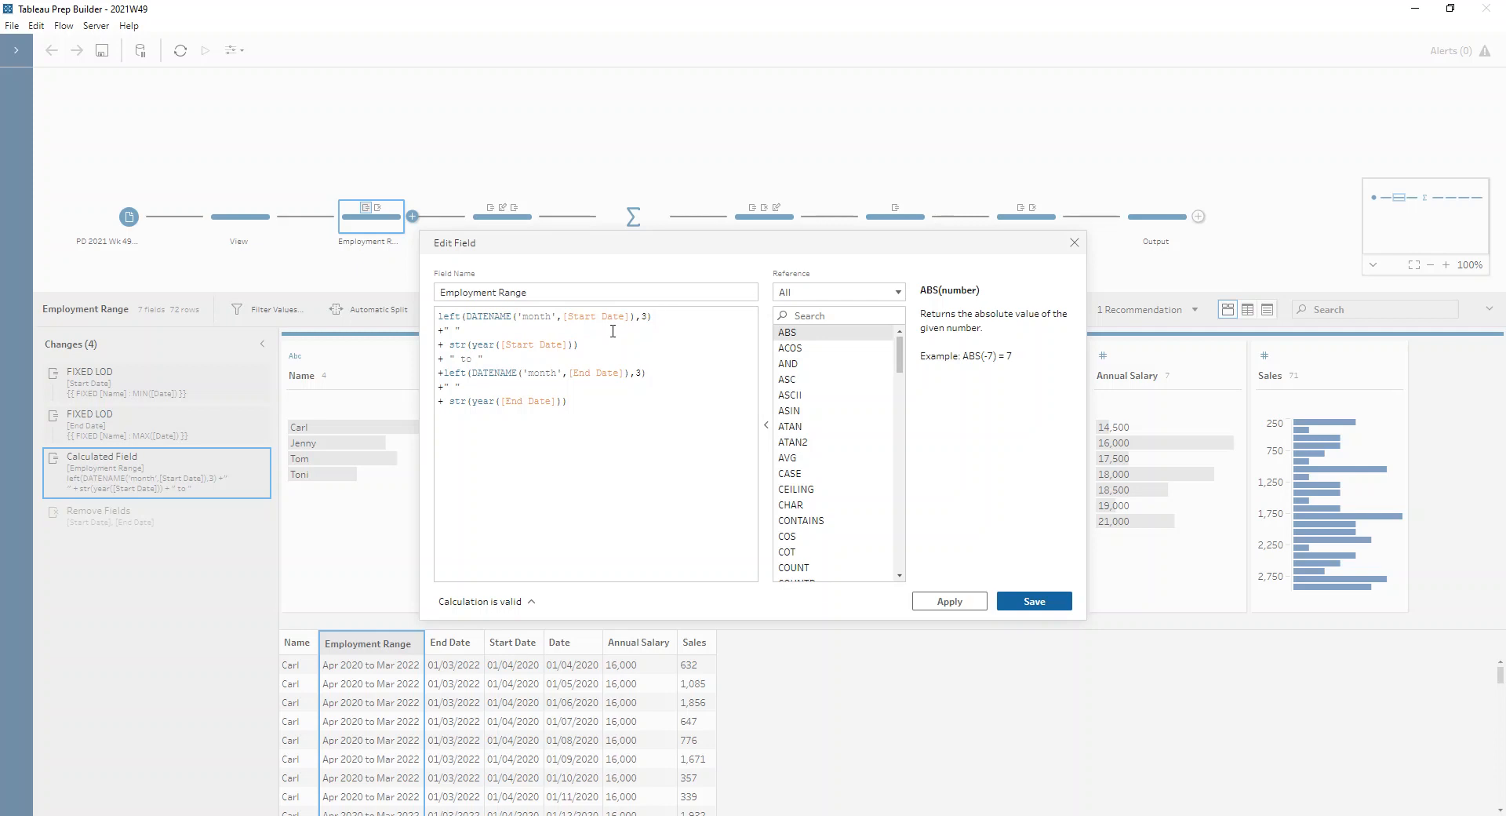
{"action": "left_click", "coordinate": [581, 317]}
{"action": "left_click", "coordinate": [660, 316]}
{"action": "left_click_drag", "start_coordinate": [450, 344], "coordinate": [467, 345]}
{"action": "left_click_drag", "start_coordinate": [472, 346], "coordinate": [568, 346]}
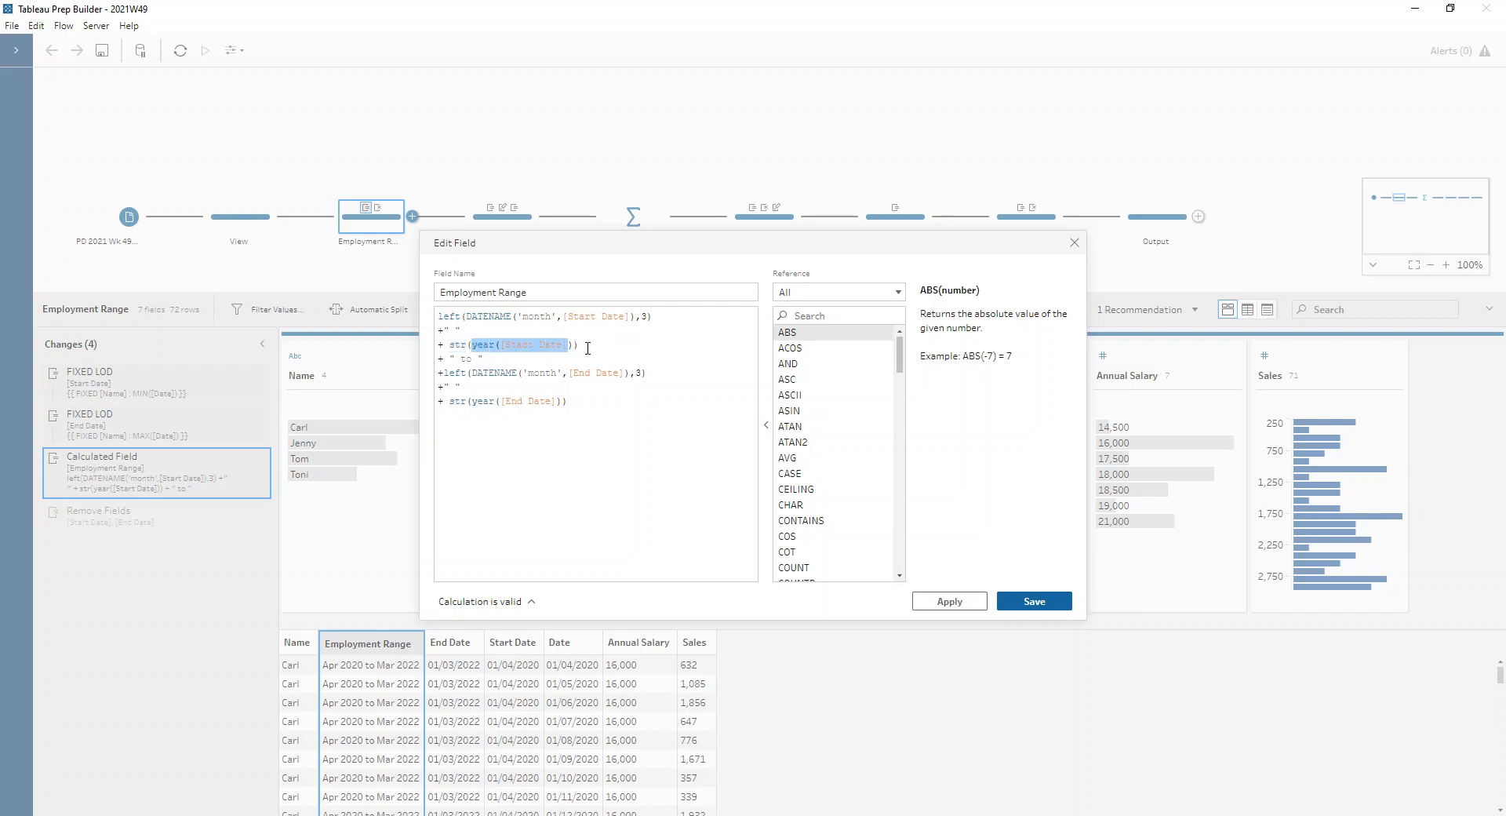
{"action": "left_click", "coordinate": [600, 347]}
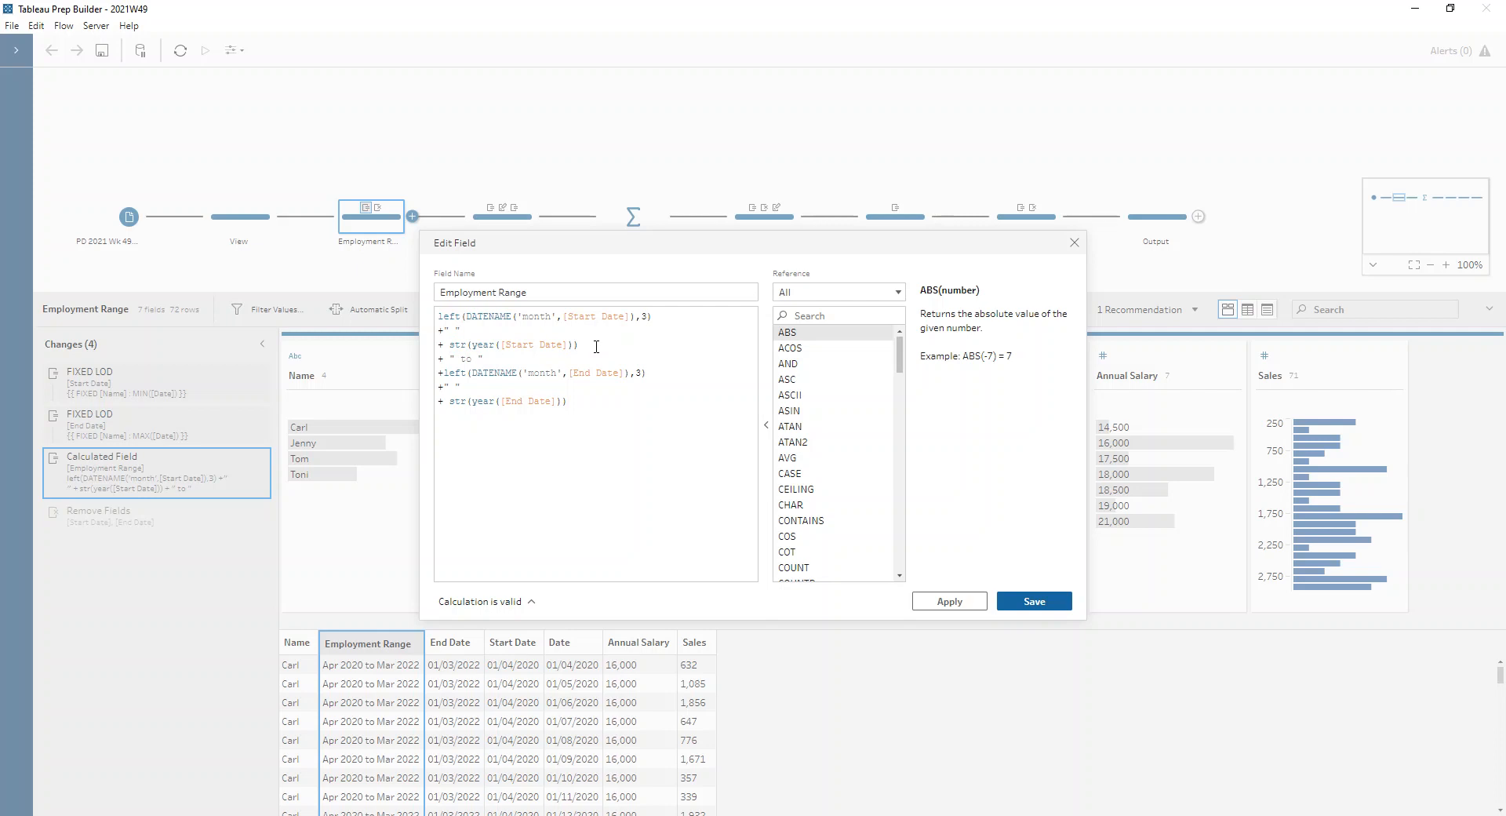
{"action": "left_click", "coordinate": [489, 344]}
{"action": "left_click", "coordinate": [470, 315]}
{"action": "left_click", "coordinate": [472, 402]}
{"action": "left_click", "coordinate": [1047, 601]}
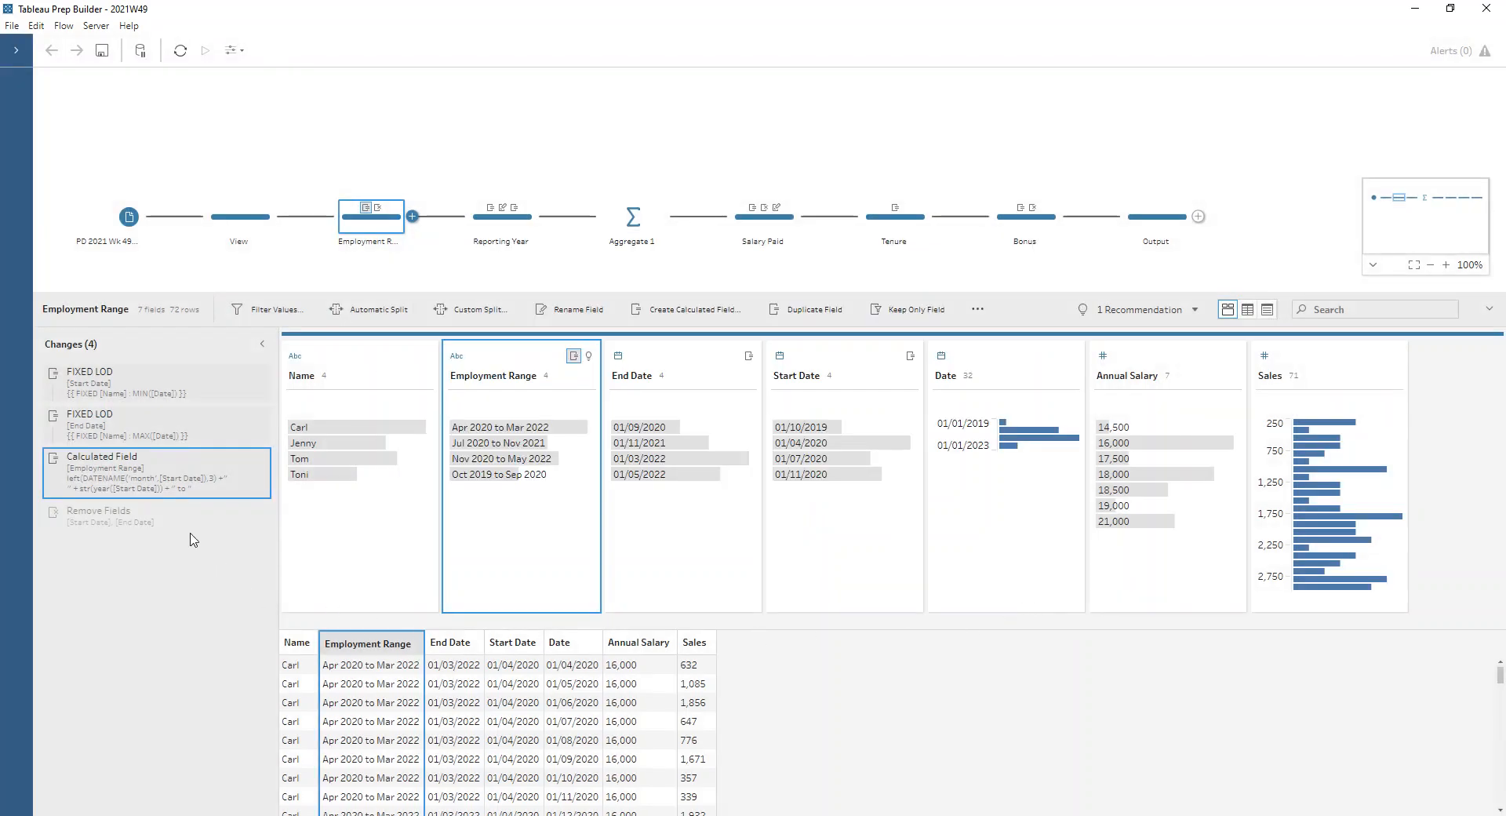
Inspect the Reporting Year step and the Date field's duplicate and Year Number conversion options
{"action": "left_click", "coordinate": [487, 225]}
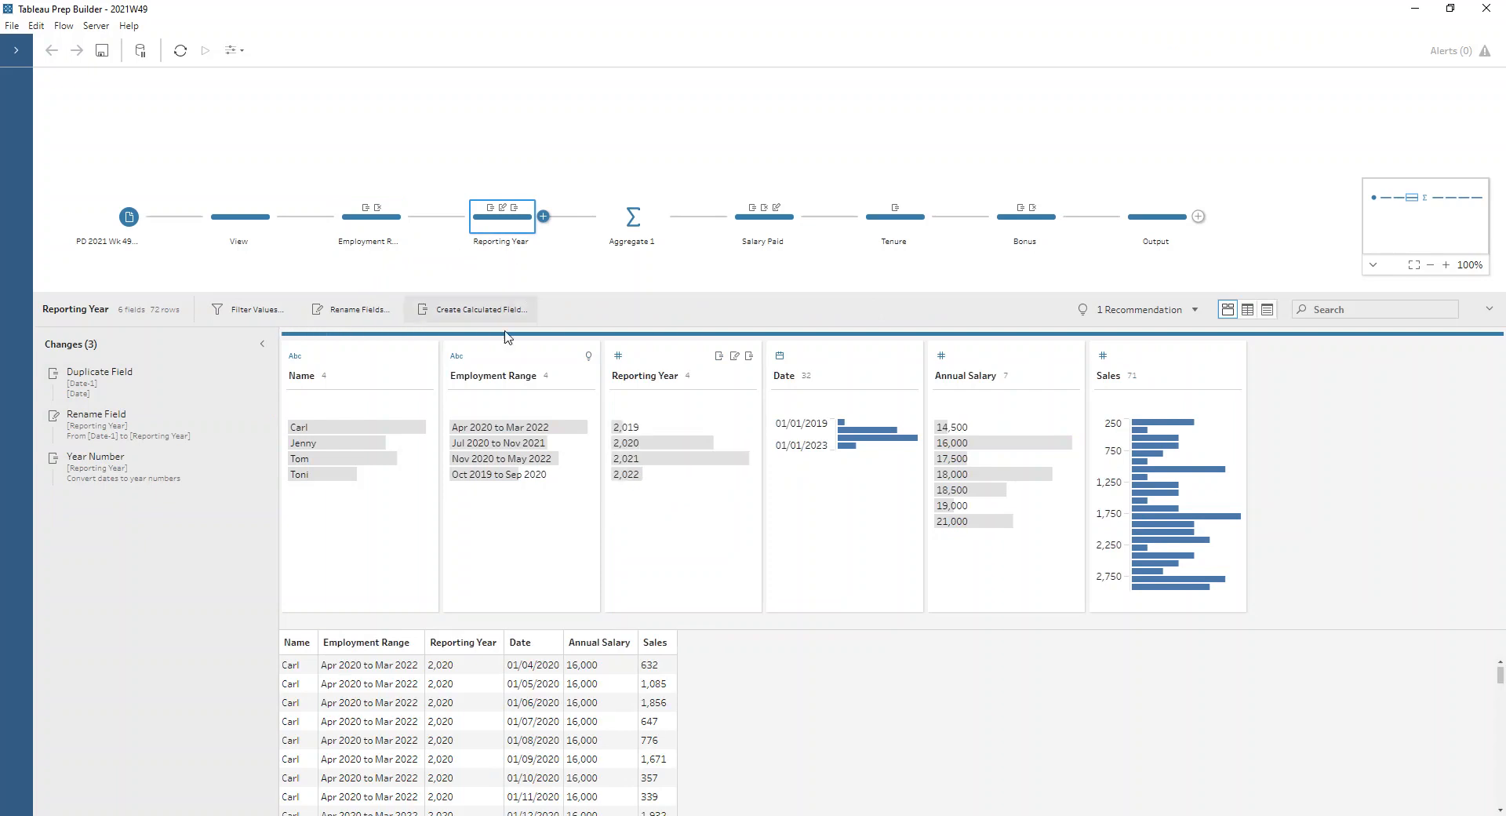
{"action": "right_click", "coordinate": [818, 369]}
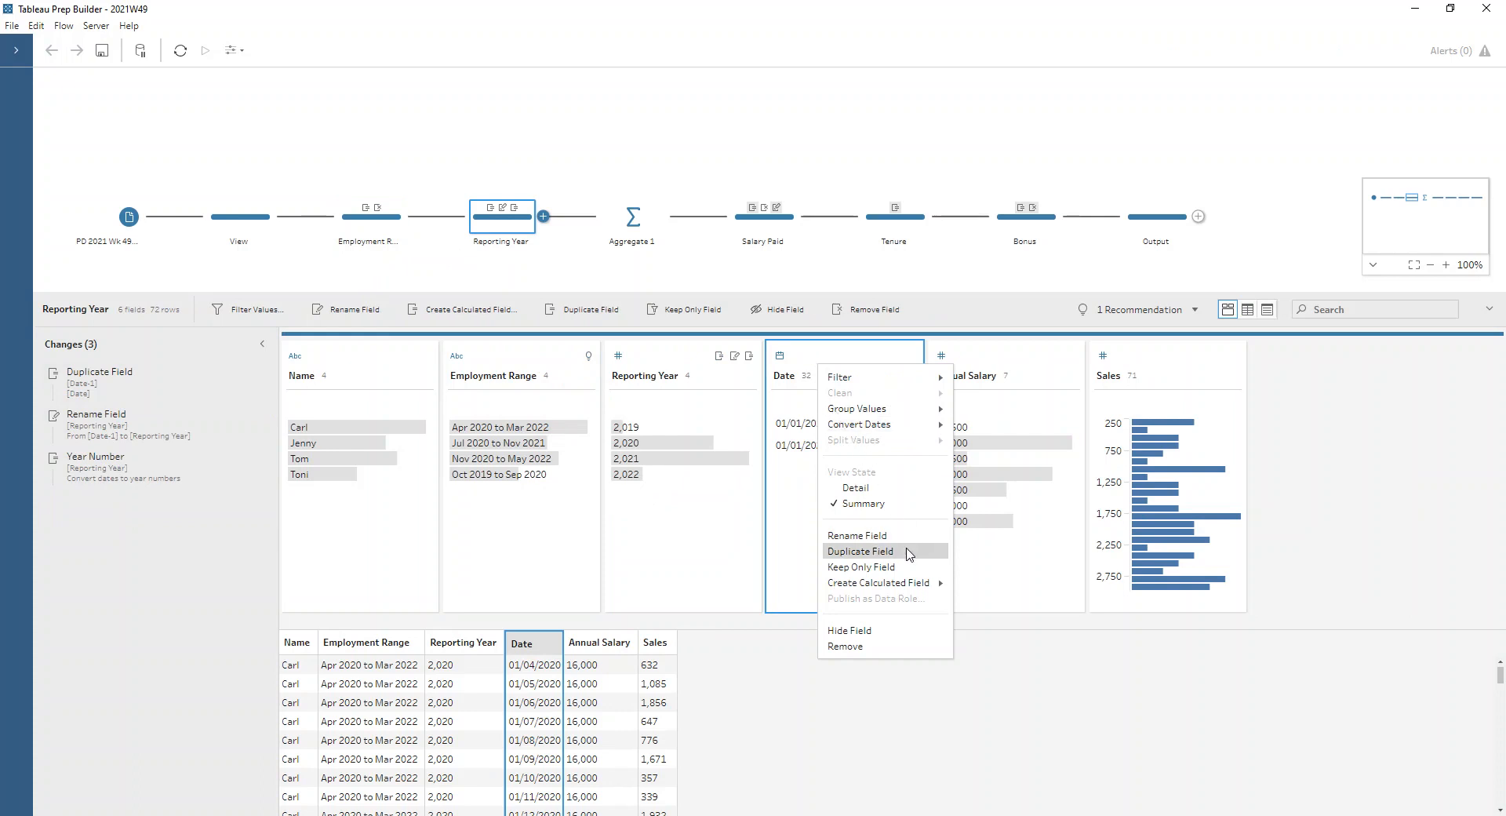
{"action": "left_click", "coordinate": [829, 358]}
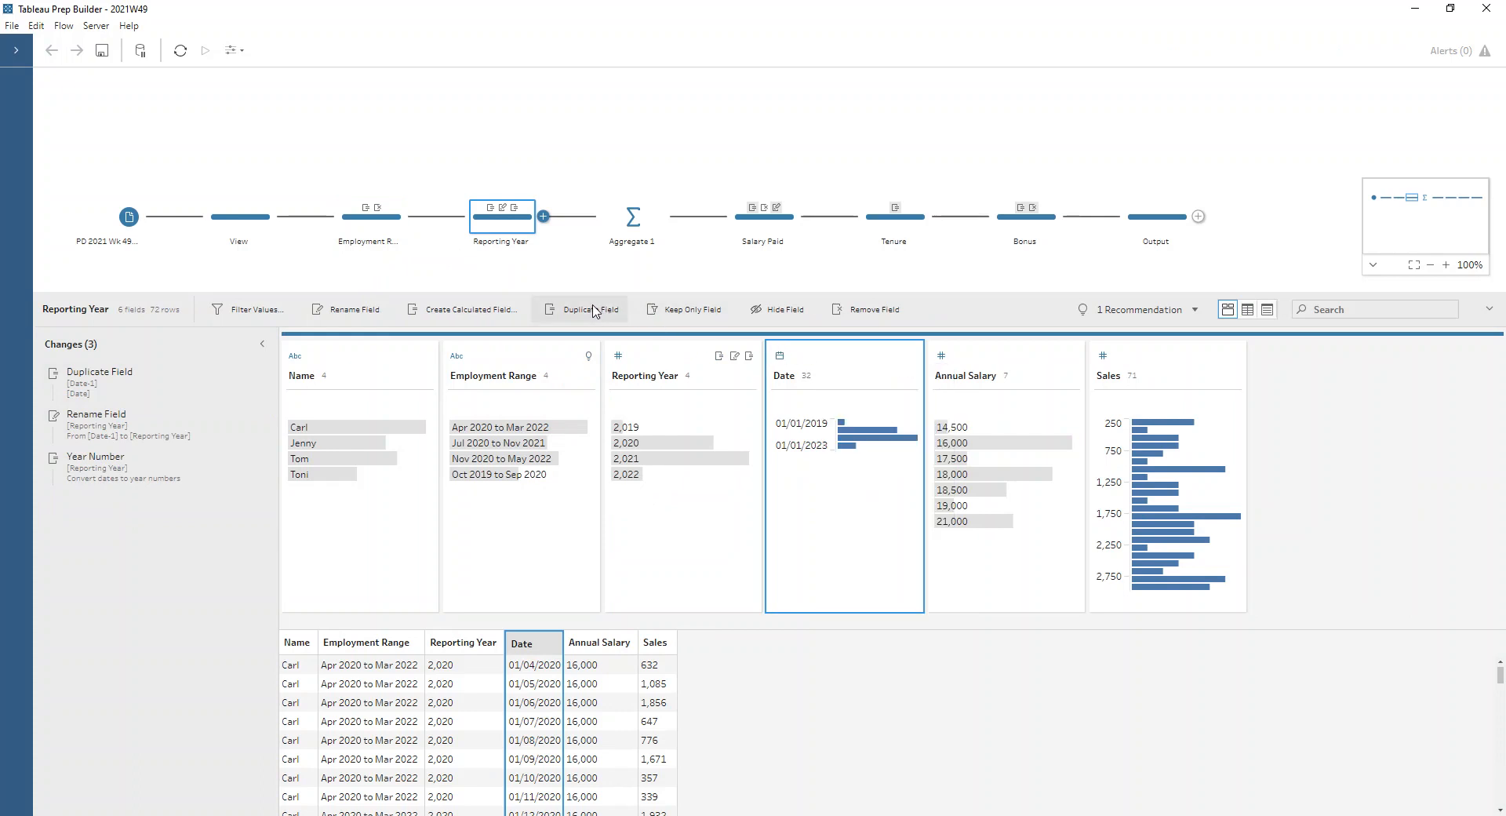
{"action": "left_click", "coordinate": [910, 375]}
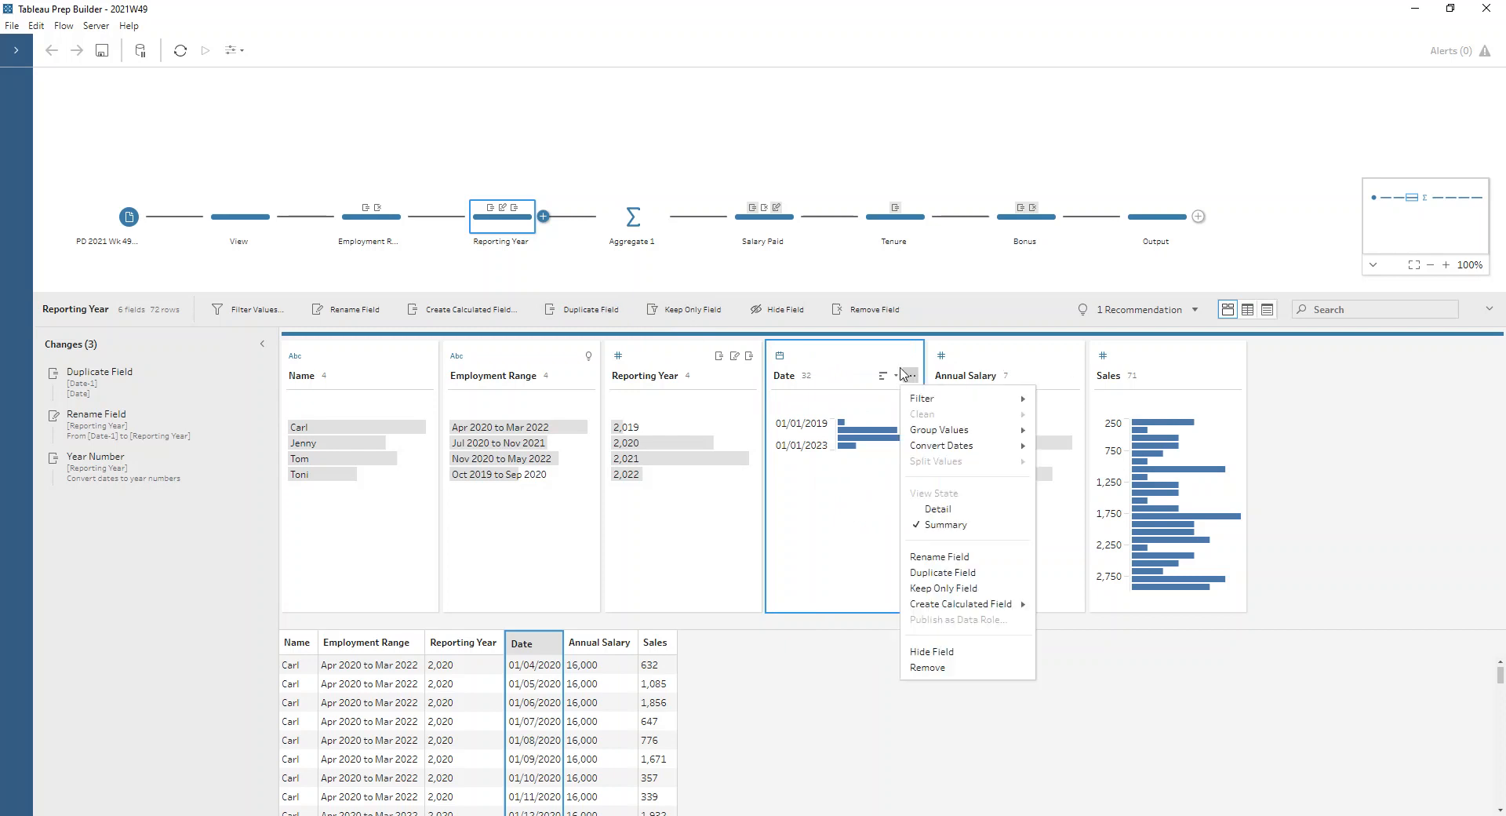
{"action": "mouse_move", "coordinate": [966, 448]}
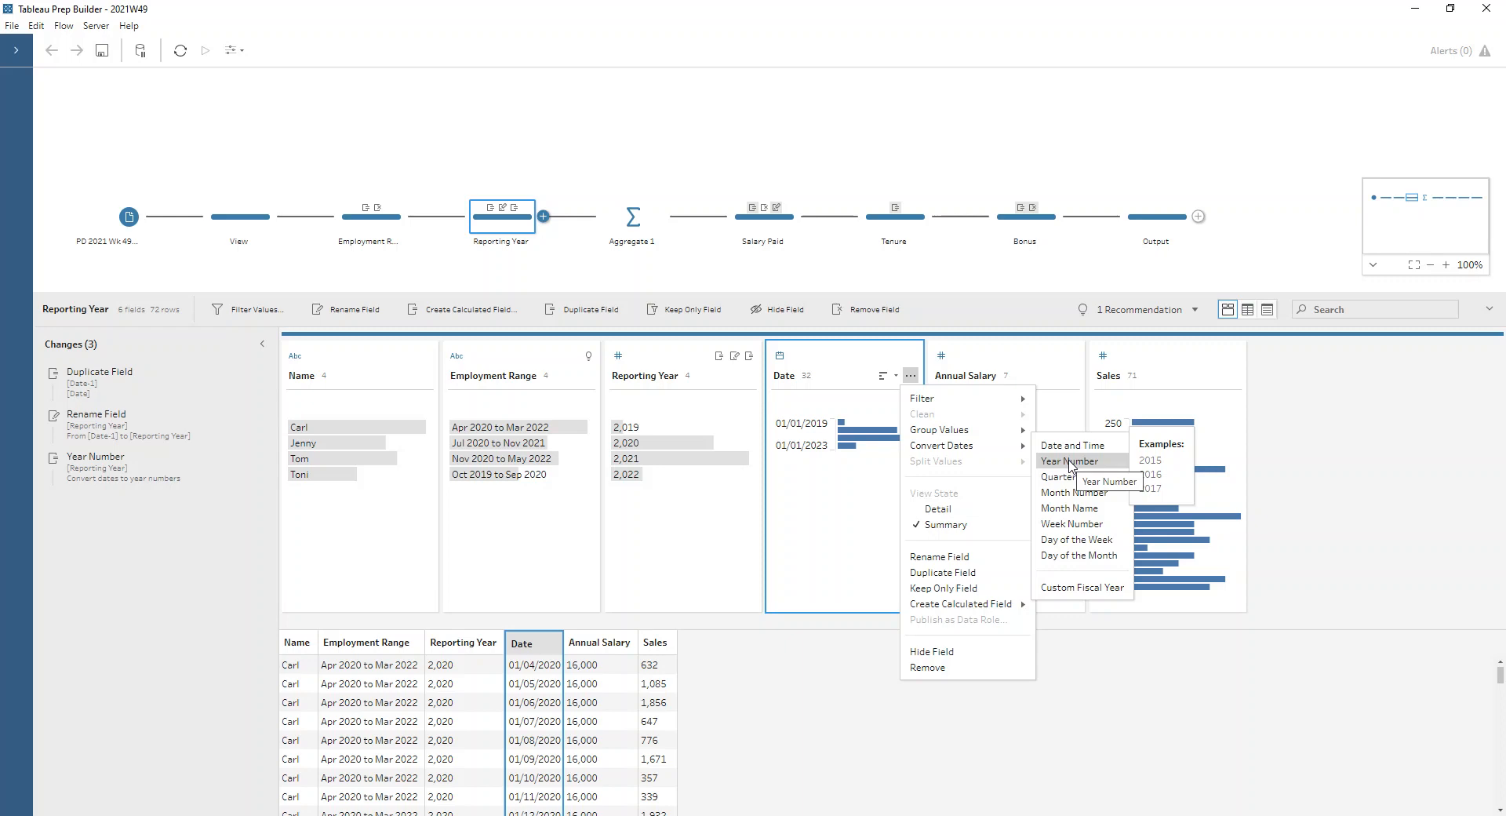
{"action": "left_click", "coordinate": [823, 515]}
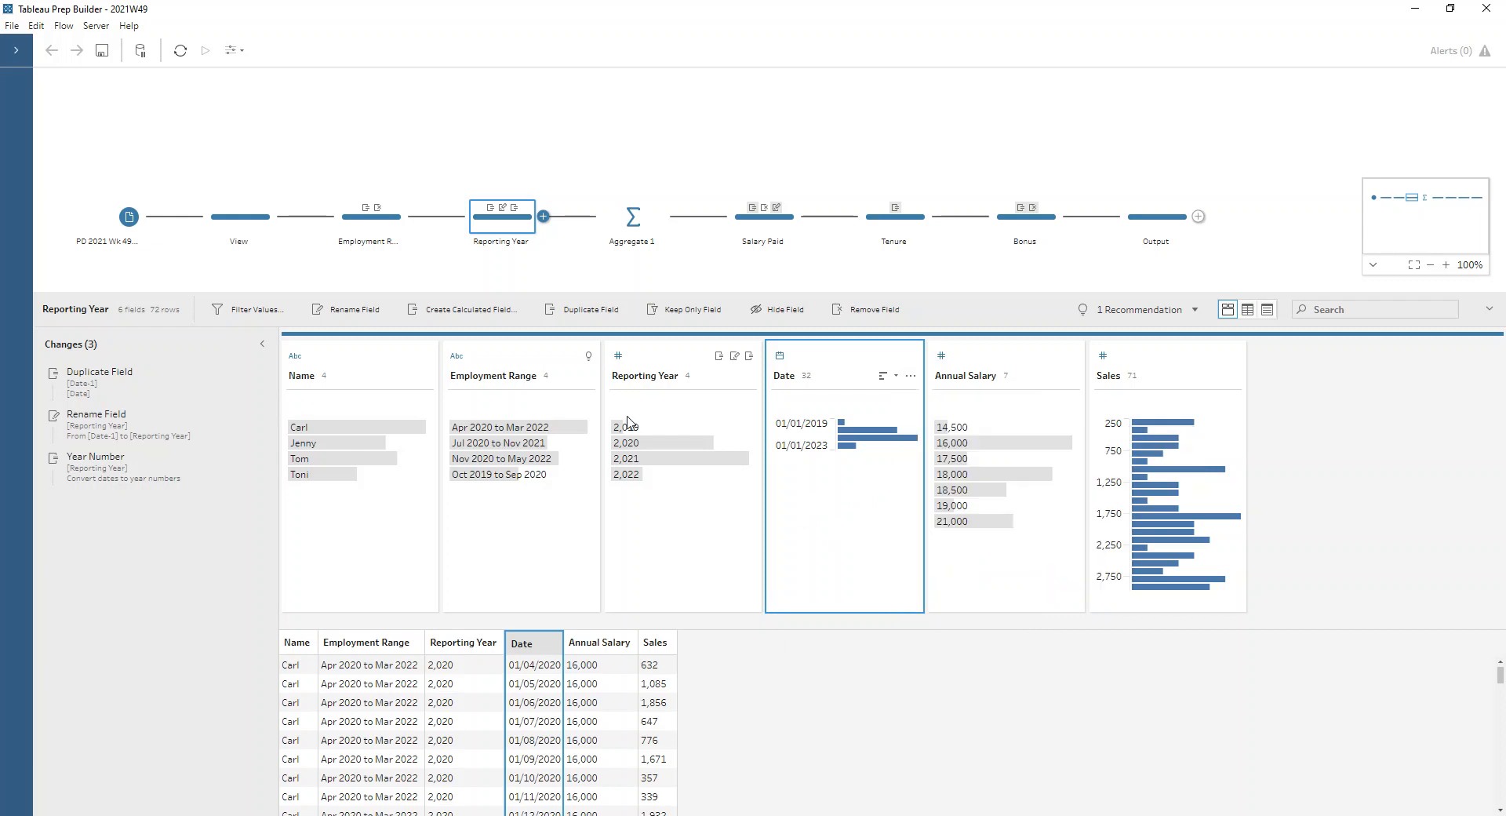
Review the grouped fields and the aggregated Date and Sales fields in the Aggregate 1 step
{"action": "left_click", "coordinate": [636, 223]}
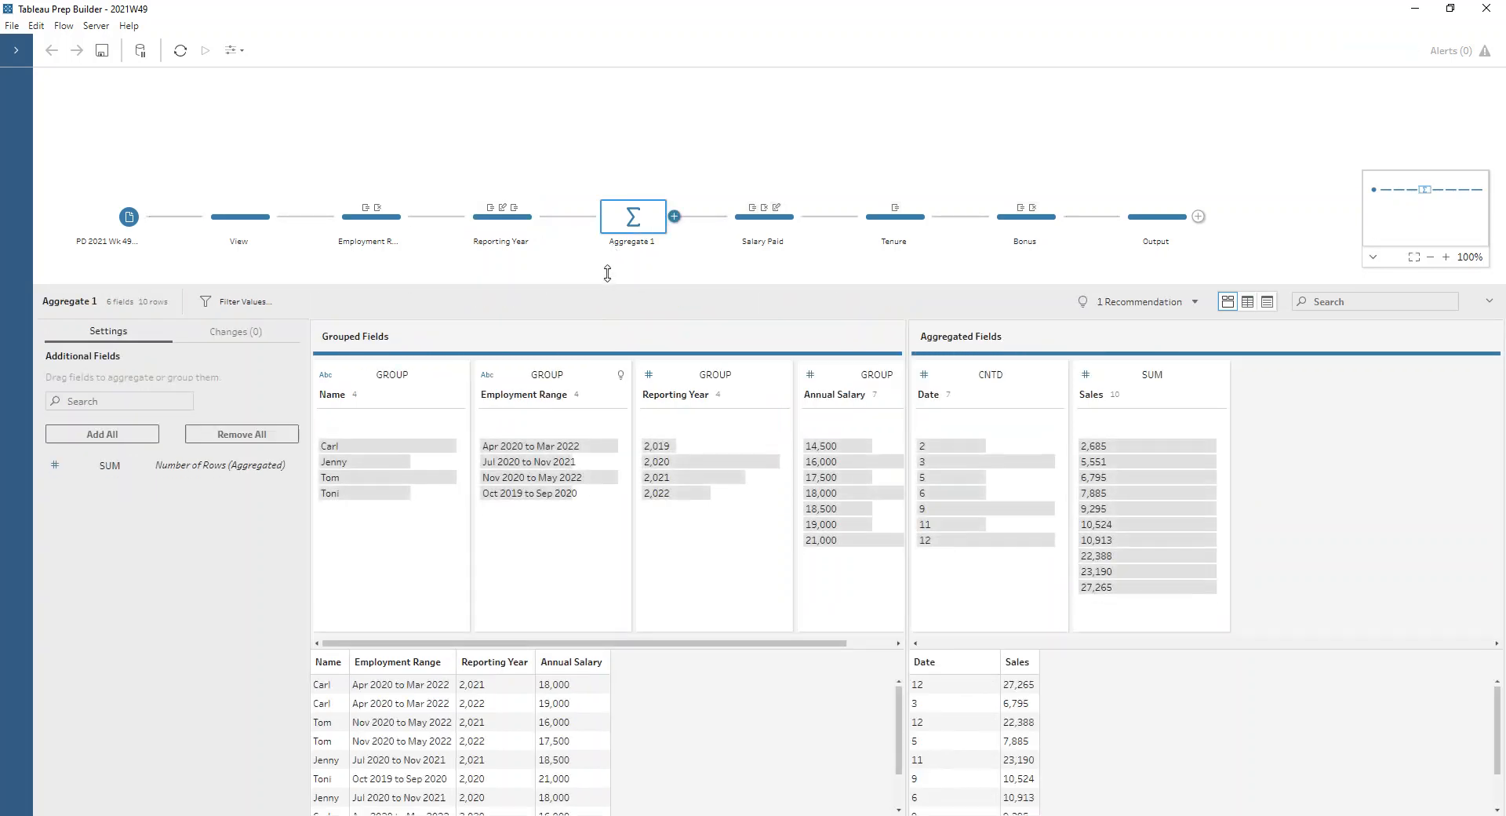
{"action": "left_click_drag", "start_coordinate": [607, 292], "coordinate": [607, 240]}
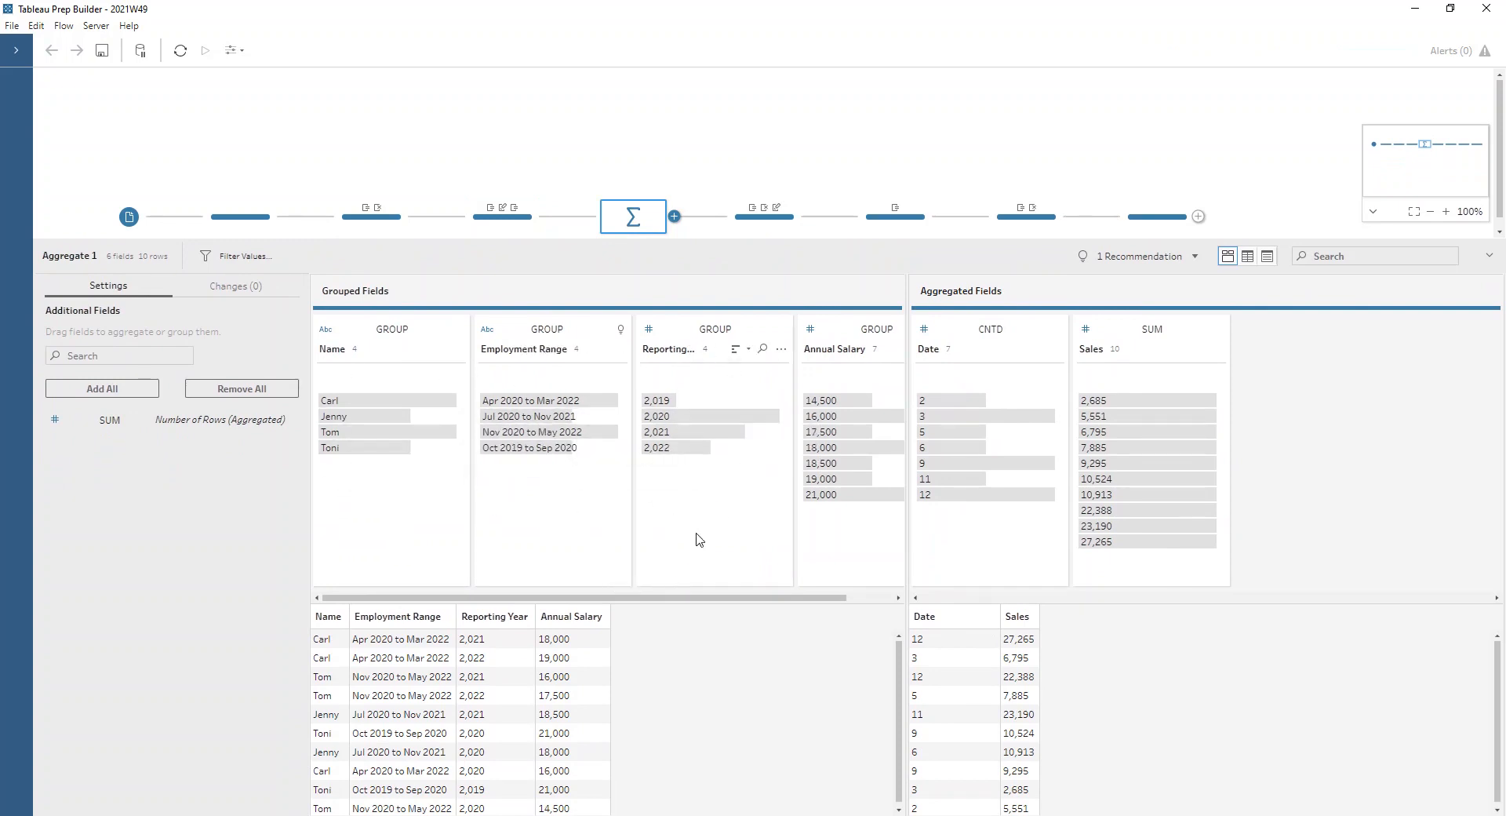
{"action": "scroll", "coordinate": [686, 600], "scroll_direction": "right", "scroll_amount": 1}
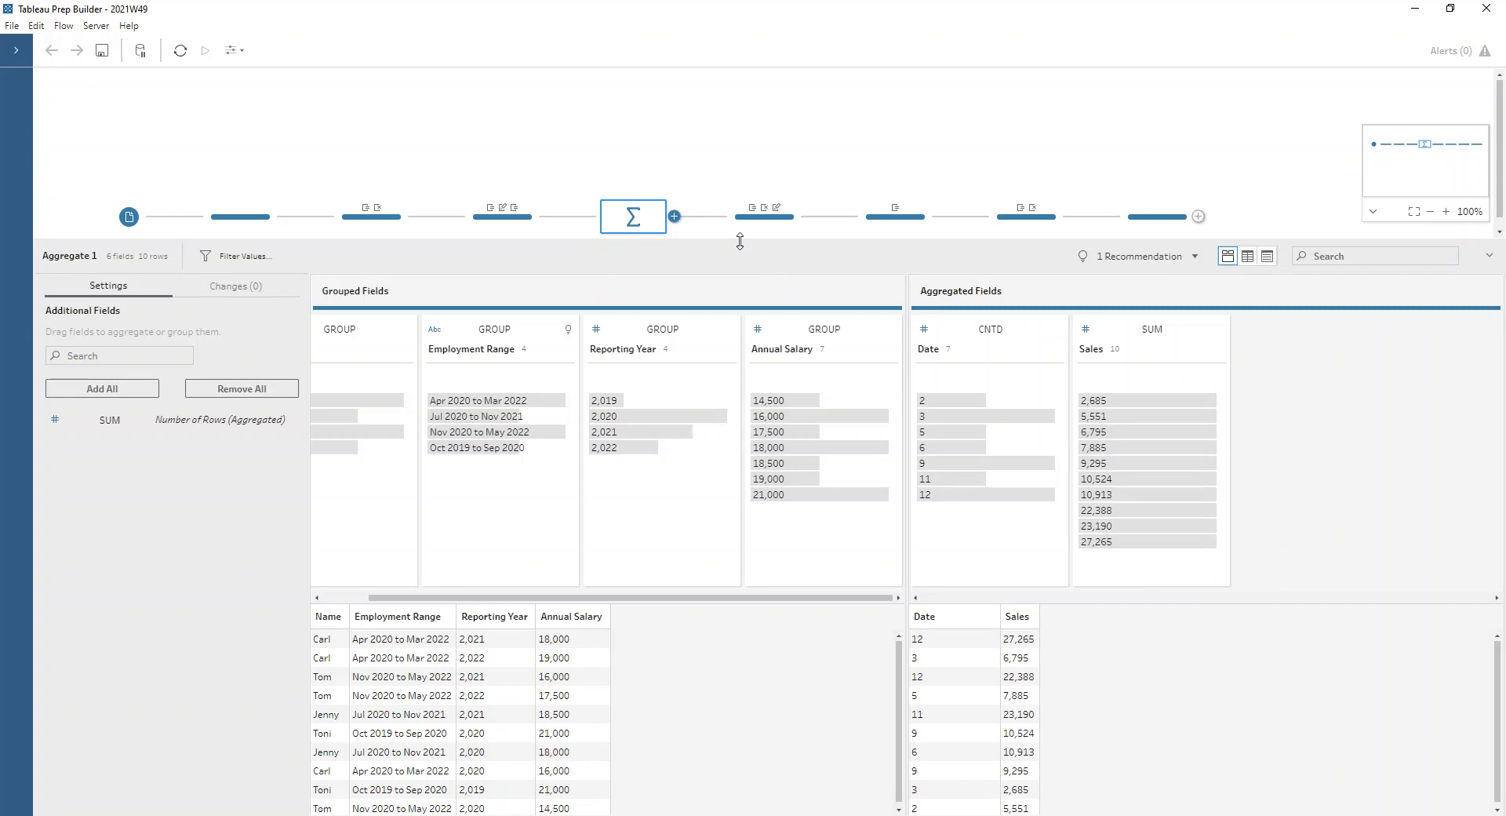
{"action": "left_click_drag", "start_coordinate": [740, 242], "coordinate": [749, 289]}
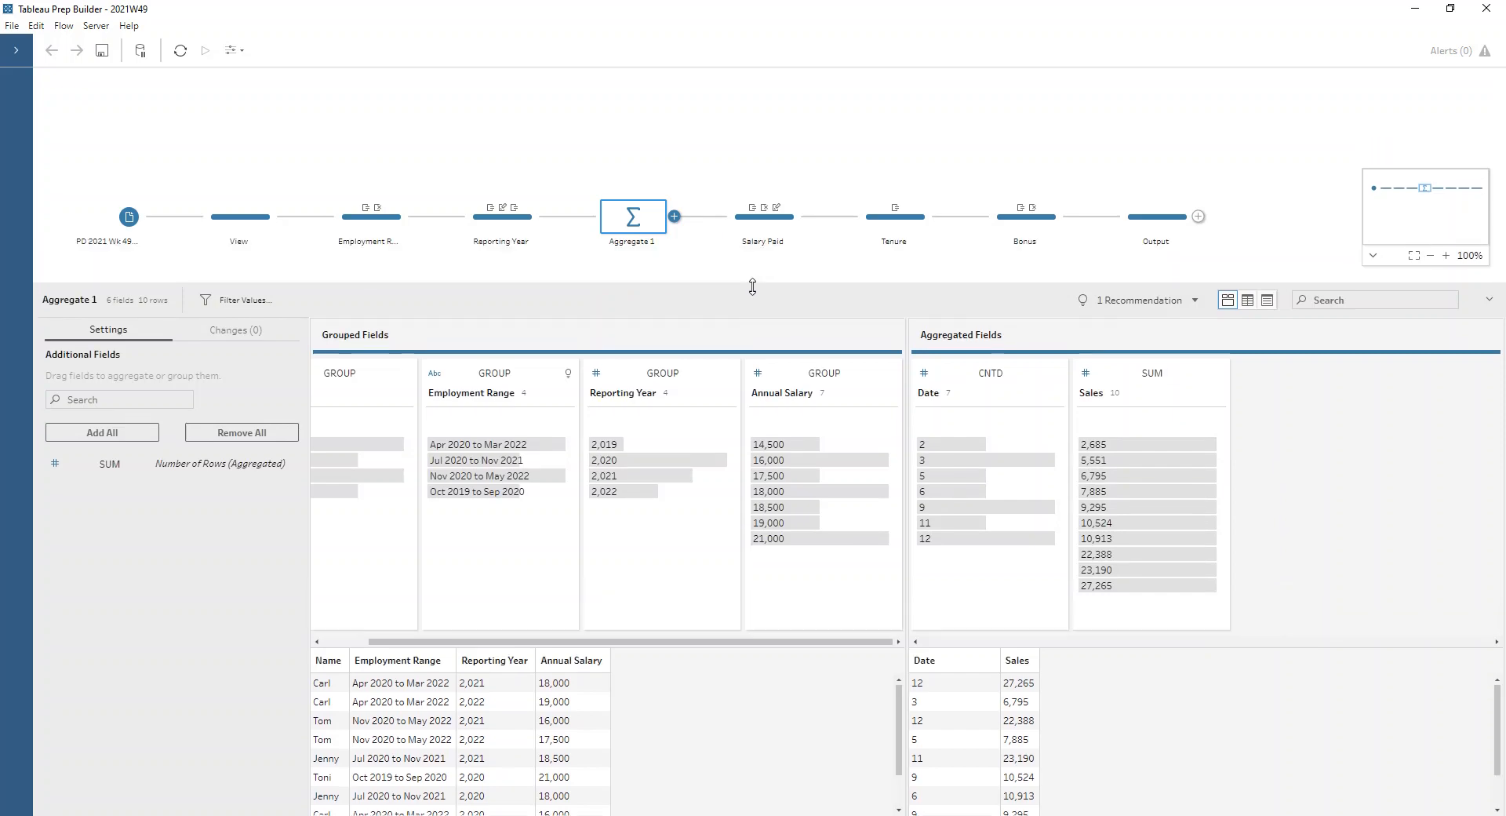
Examine the Salary Paid formula in the Salary Paid step, covering the months worked fraction and Annual Salary, and close it
{"action": "left_click", "coordinate": [742, 224]}
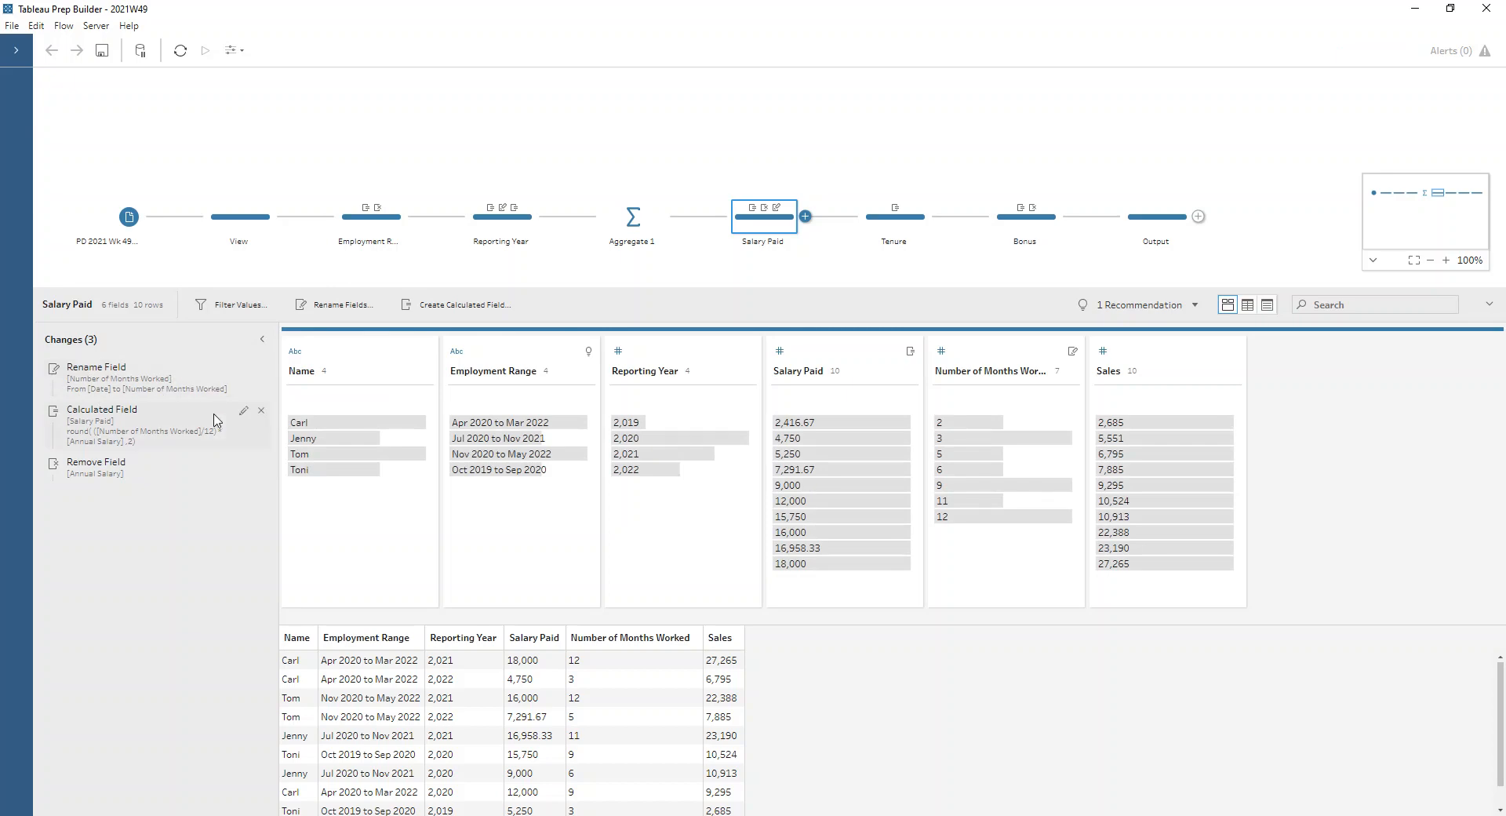
{"action": "left_click", "coordinate": [243, 412]}
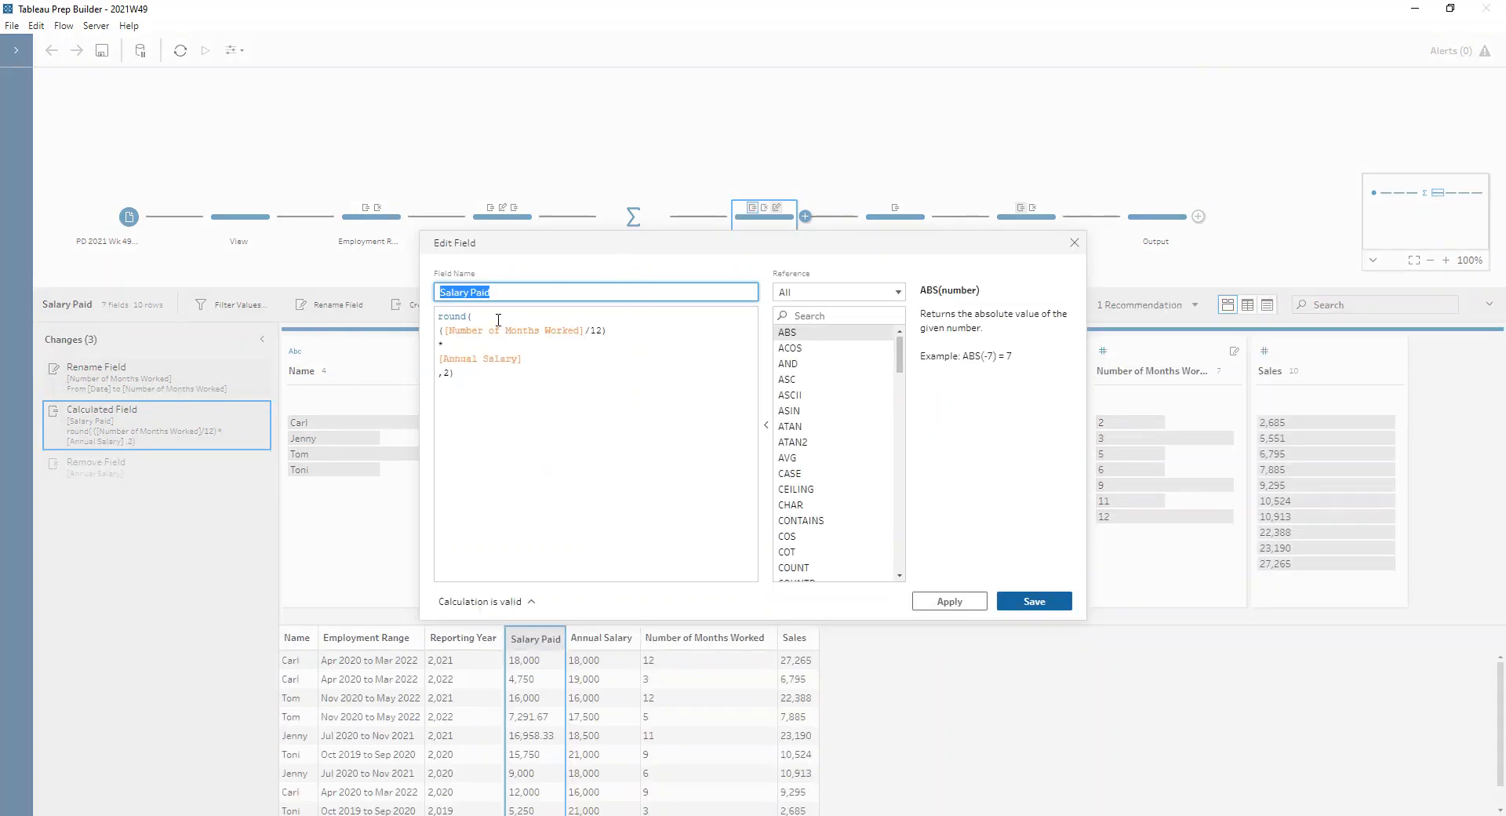
{"action": "left_click_drag", "start_coordinate": [439, 330], "coordinate": [632, 333]}
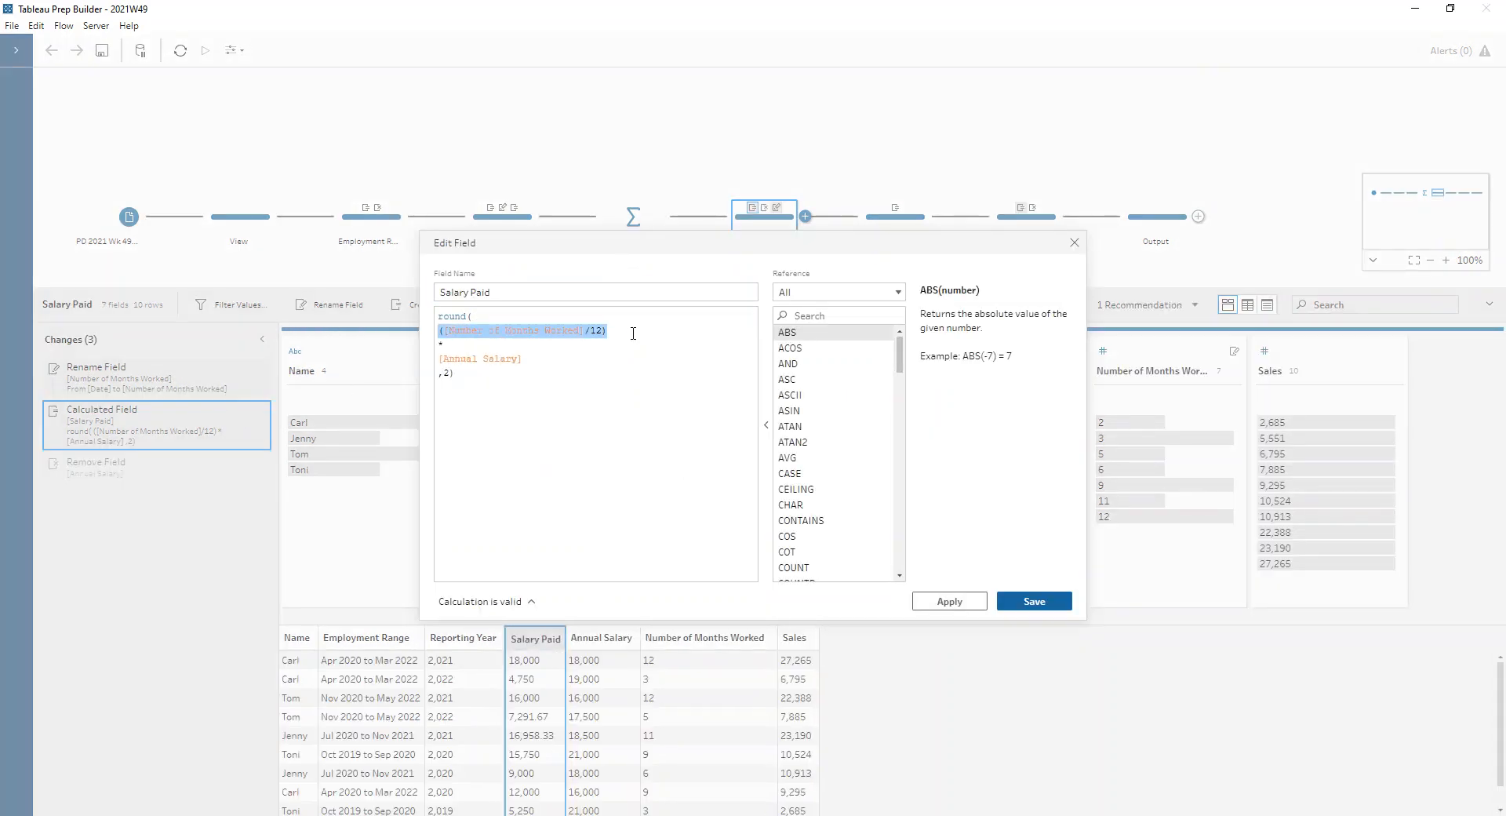
{"action": "left_click", "coordinate": [633, 334]}
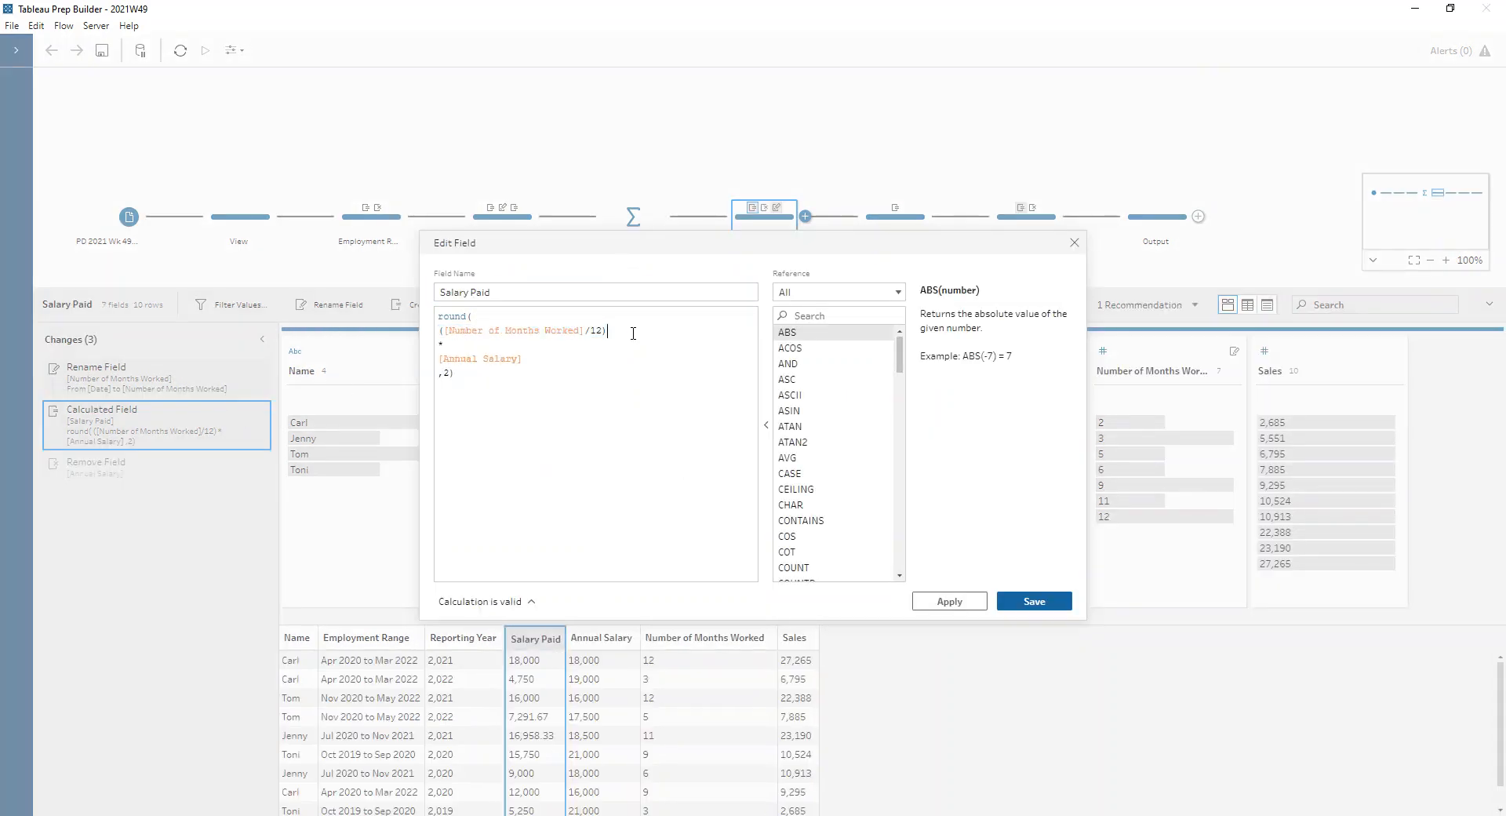
{"action": "left_click", "coordinate": [525, 358]}
{"action": "left_click", "coordinate": [1075, 243]}
Check the number of months worked in the first two data rows and the salary paid in the second row
{"action": "left_click", "coordinate": [667, 668]}
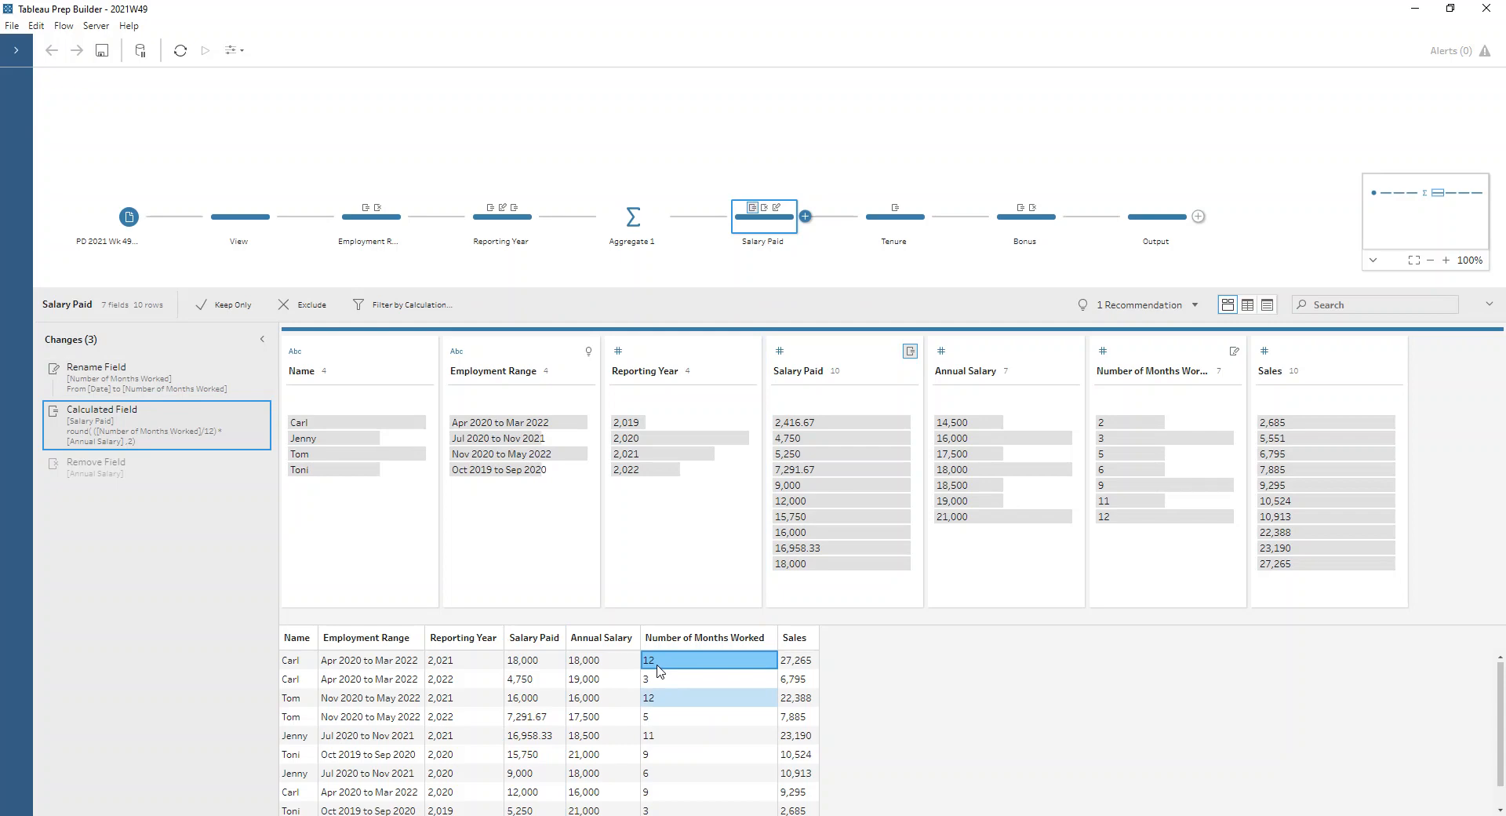
{"action": "left_click", "coordinate": [659, 683]}
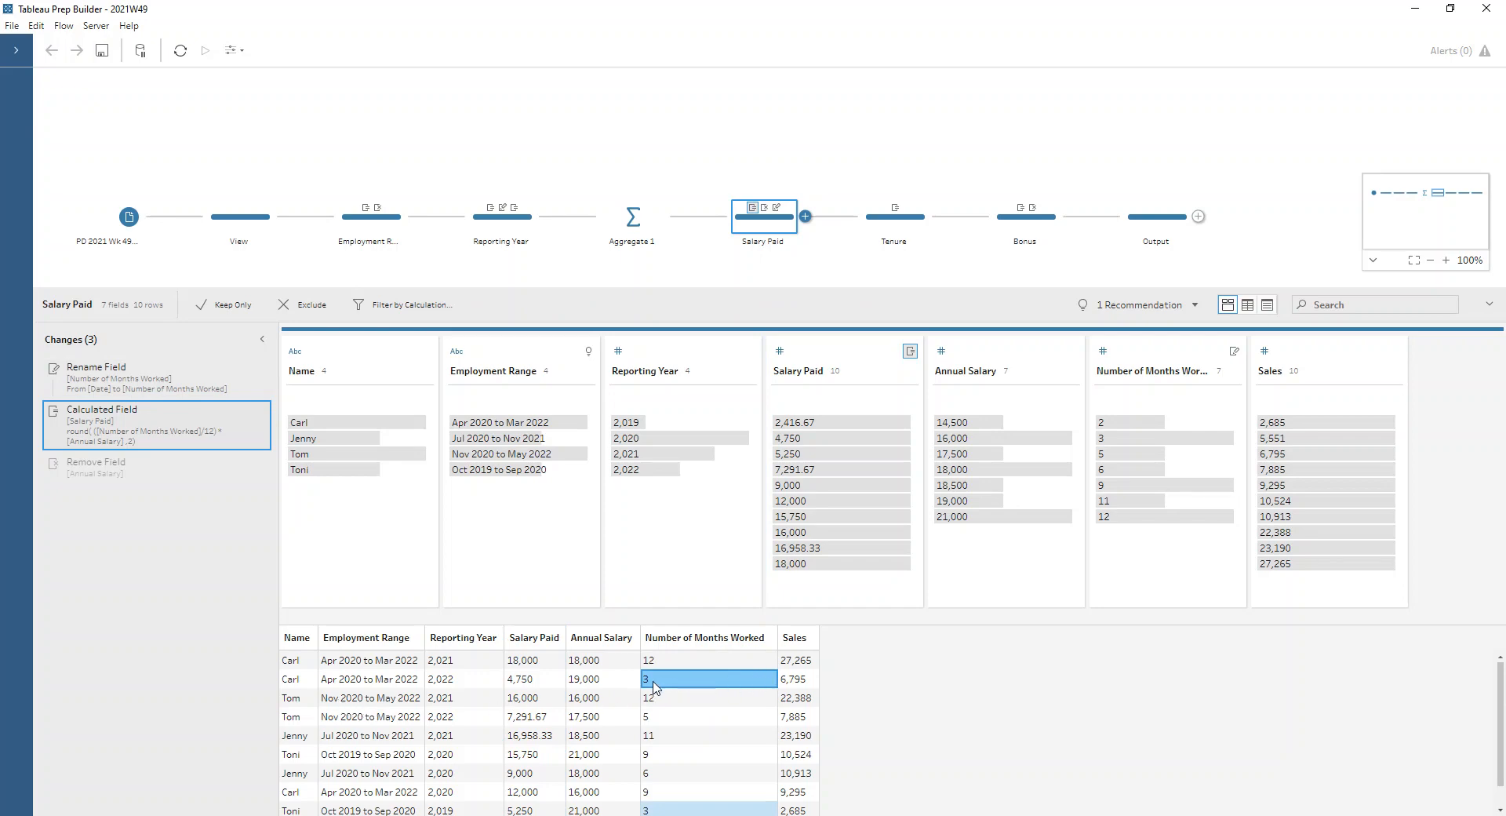
{"action": "left_click", "coordinate": [544, 688]}
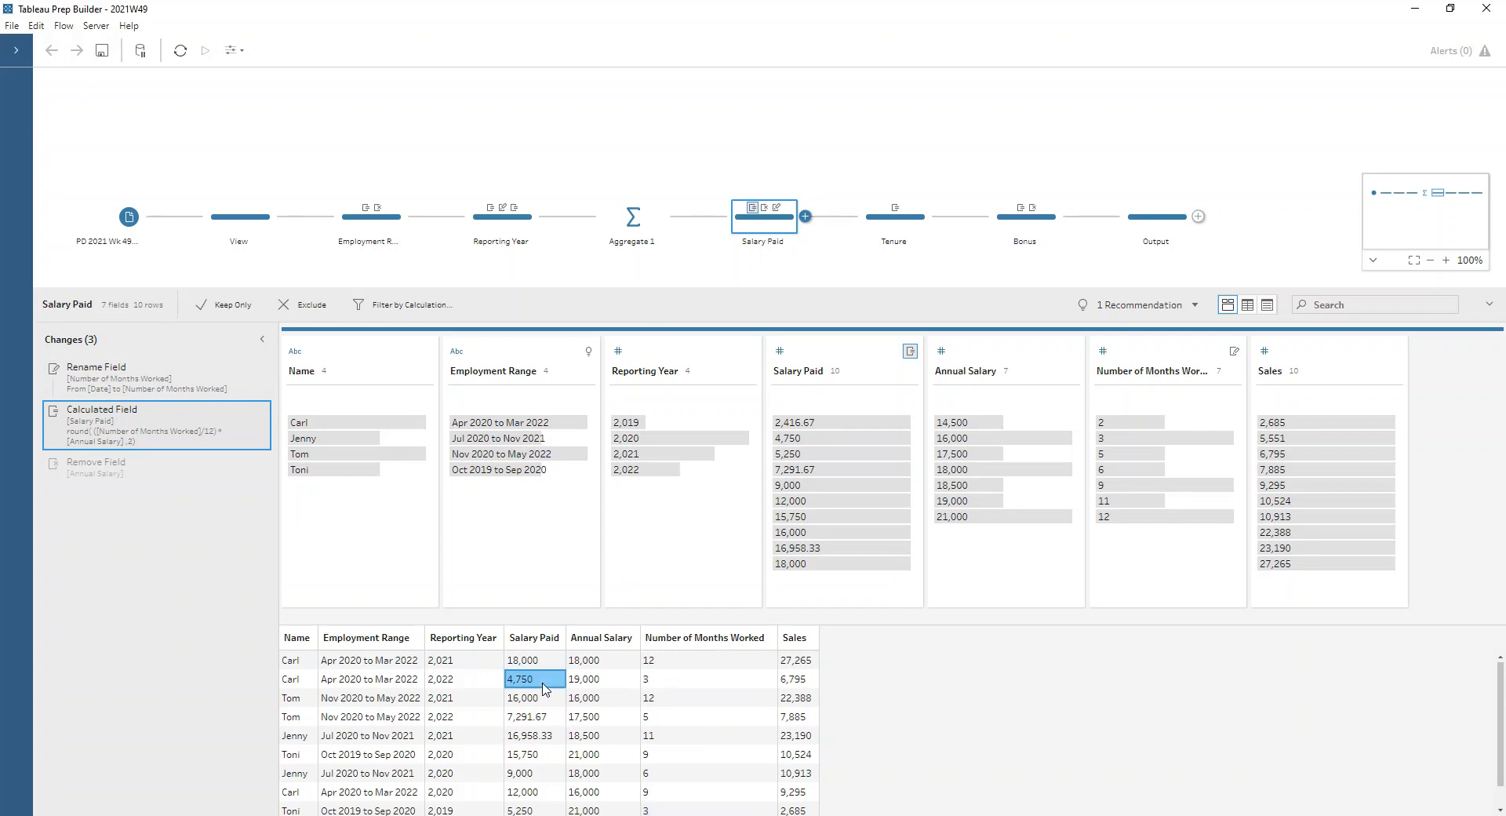
Review the Tenure step's window_sum calculation, partitioned by Name and ordered by Reporting Year, and save it without edits
{"action": "left_click", "coordinate": [877, 225]}
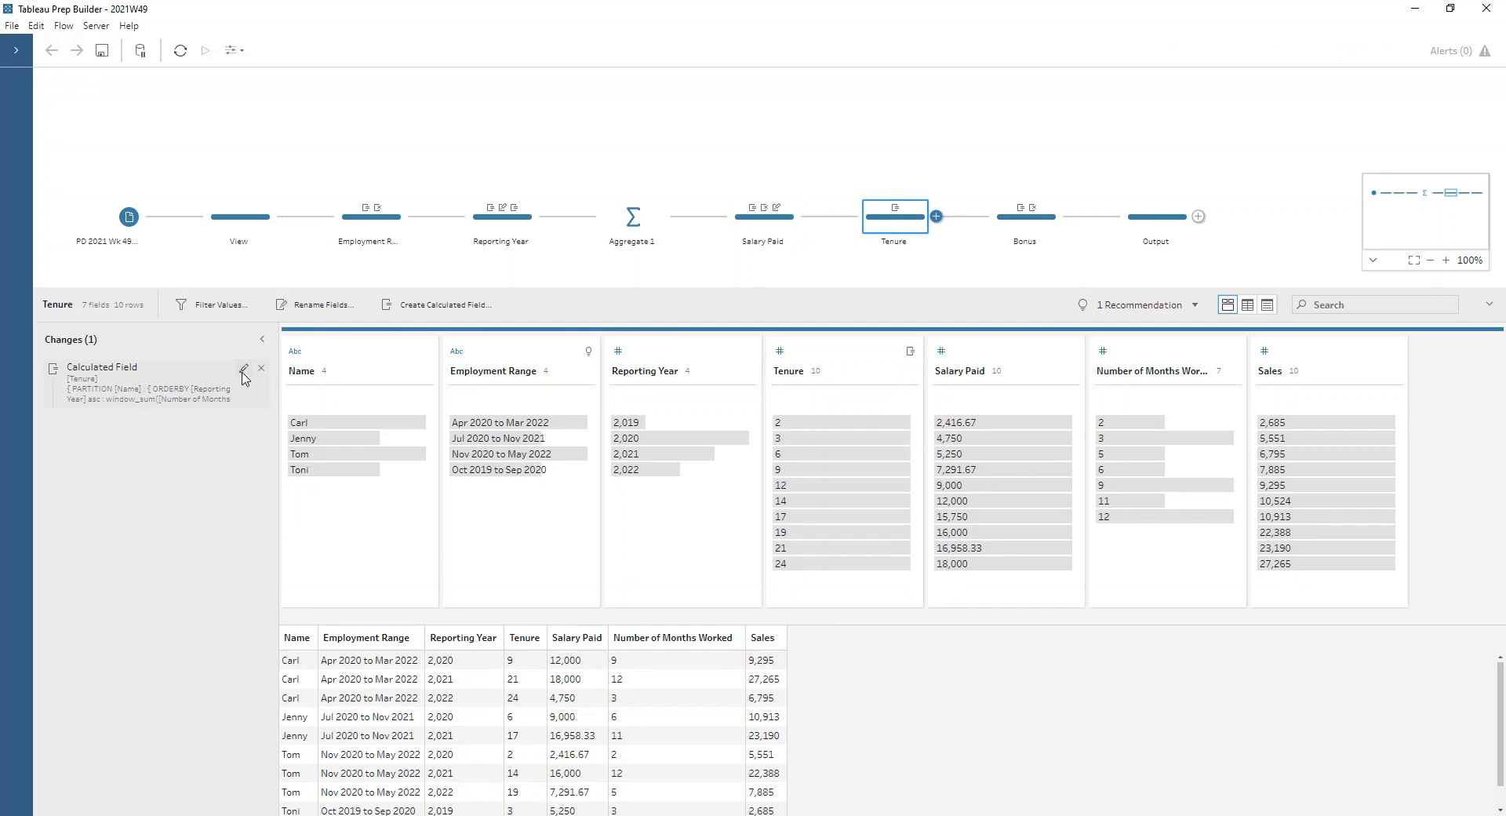
{"action": "left_click", "coordinate": [243, 369]}
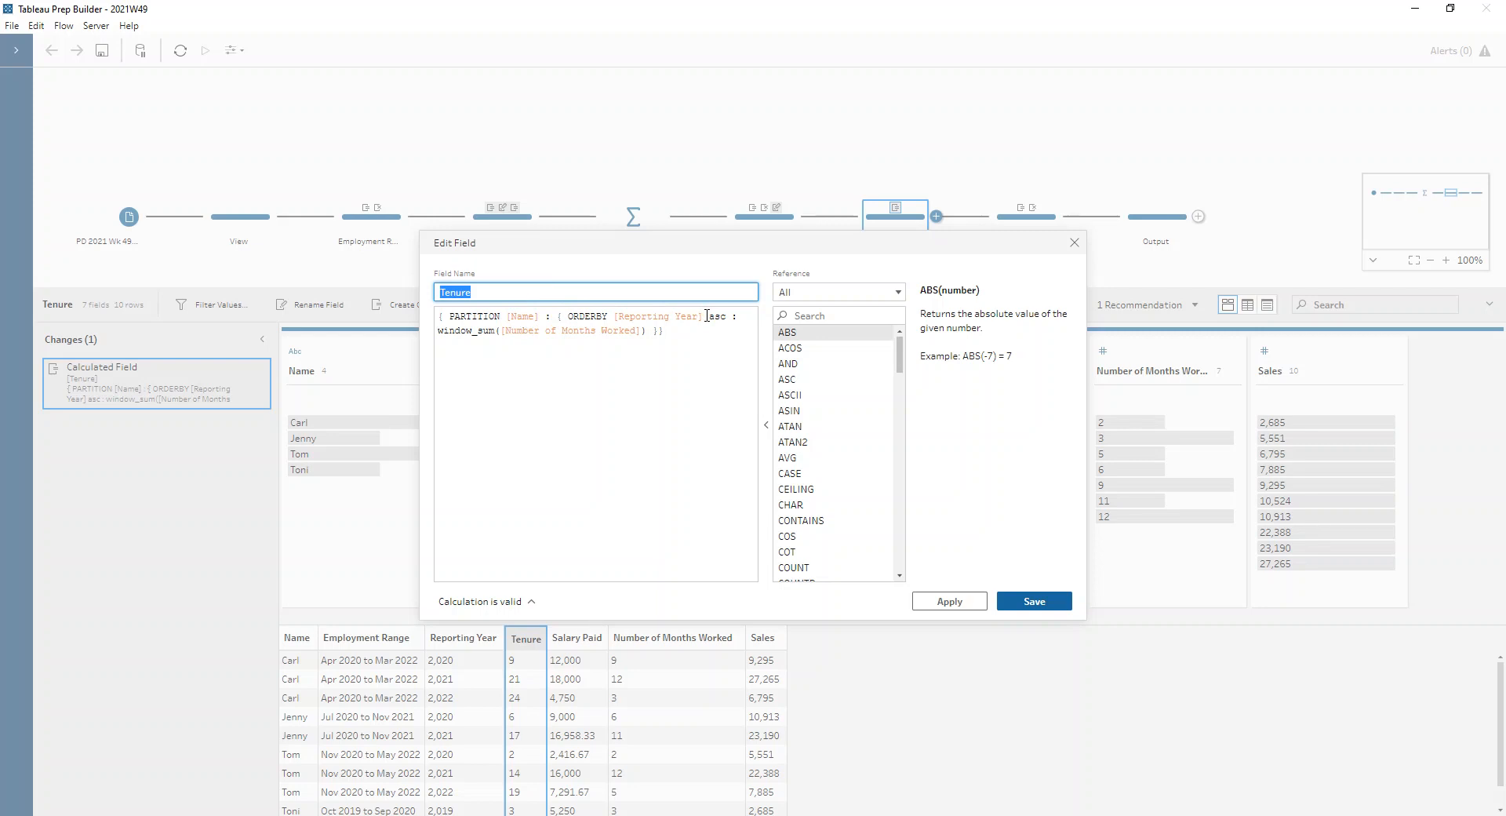
{"action": "left_click", "coordinate": [1053, 609]}
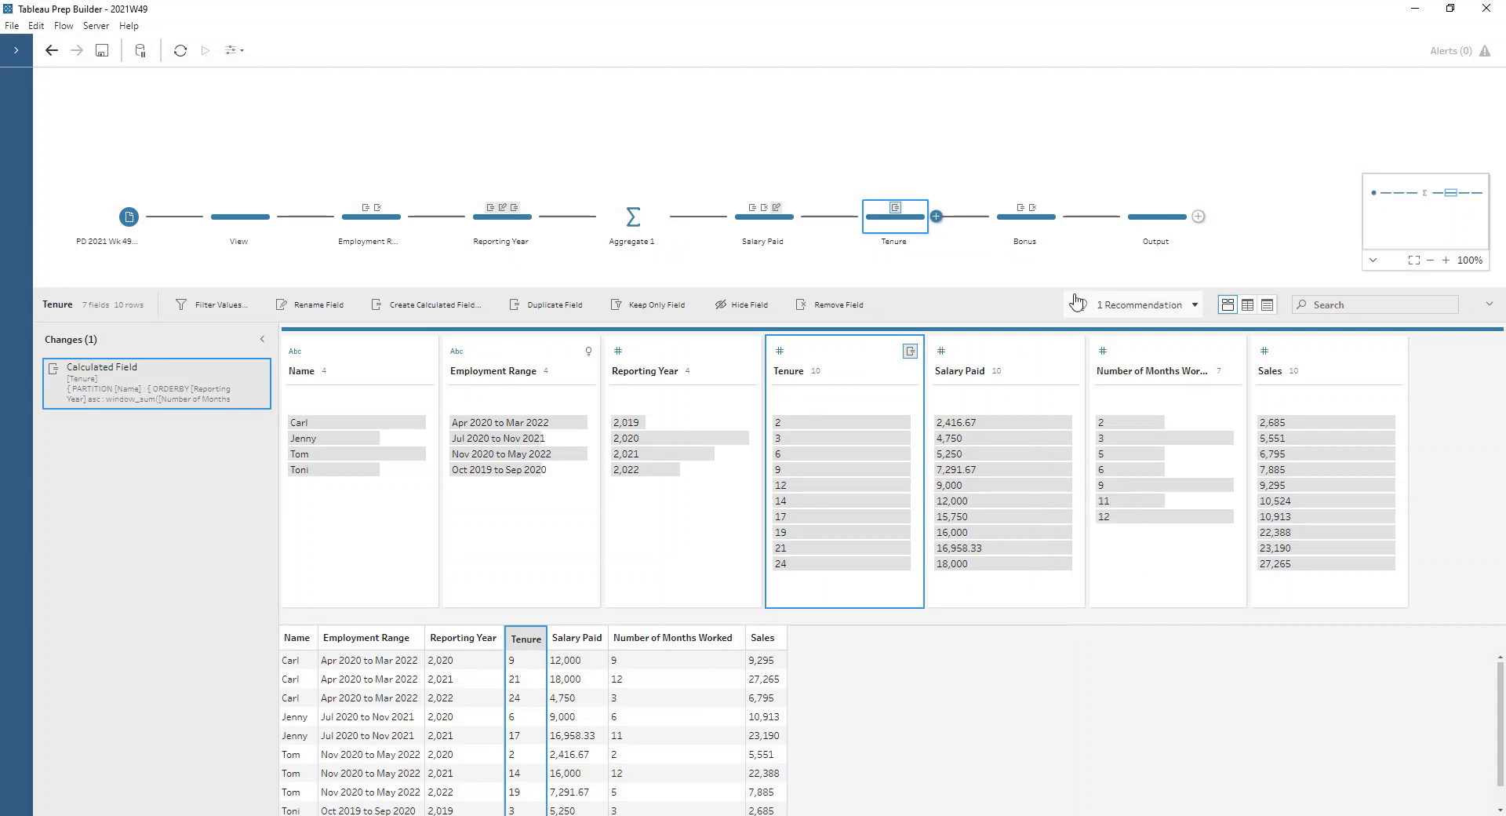
Review the Bonus and Total Paid formulas in the Bonus step, and view the final fields in the Output step
{"action": "left_click", "coordinate": [1033, 226]}
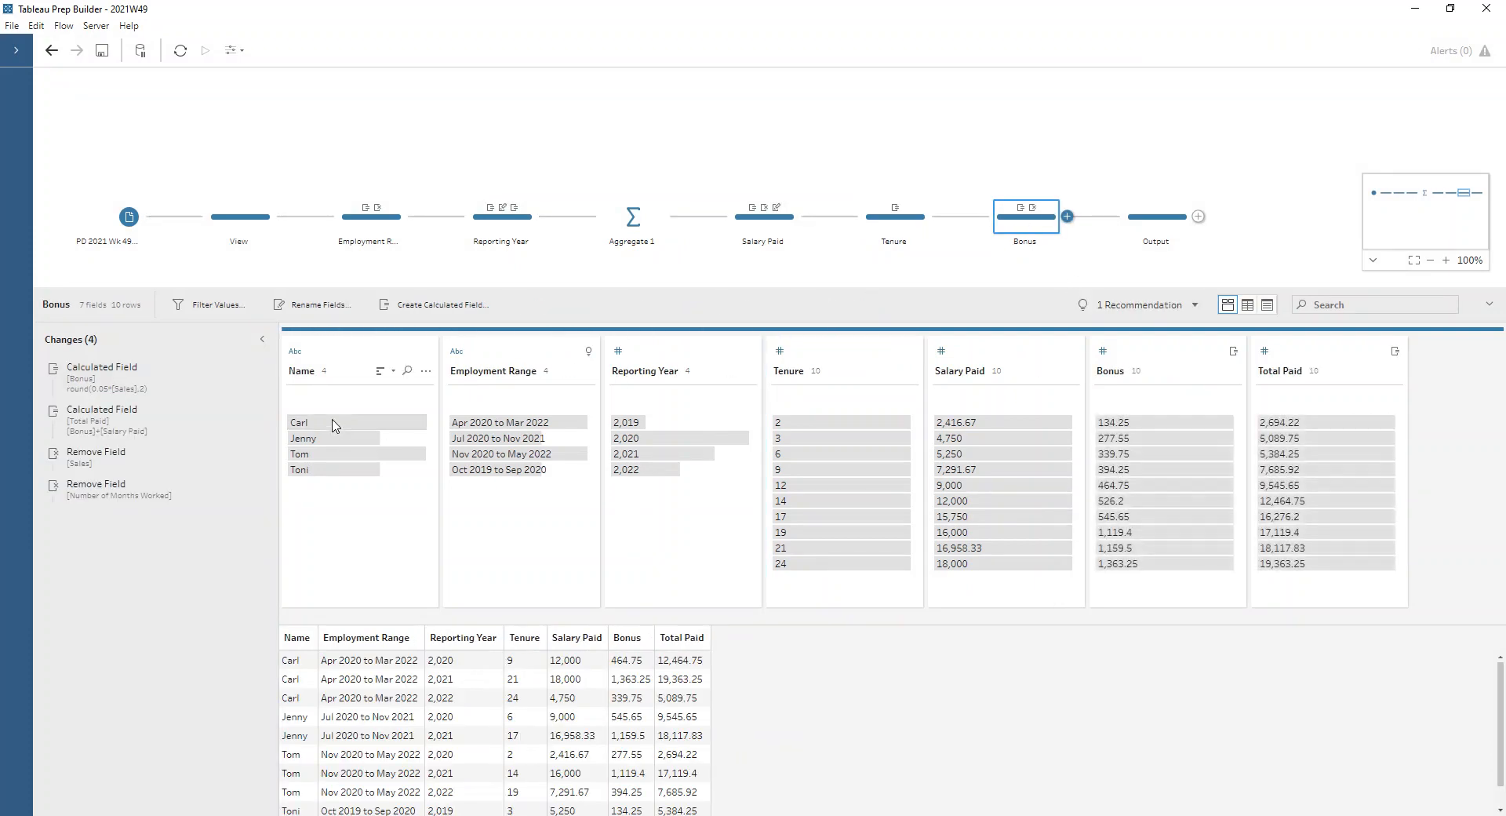
{"action": "left_click", "coordinate": [243, 369]}
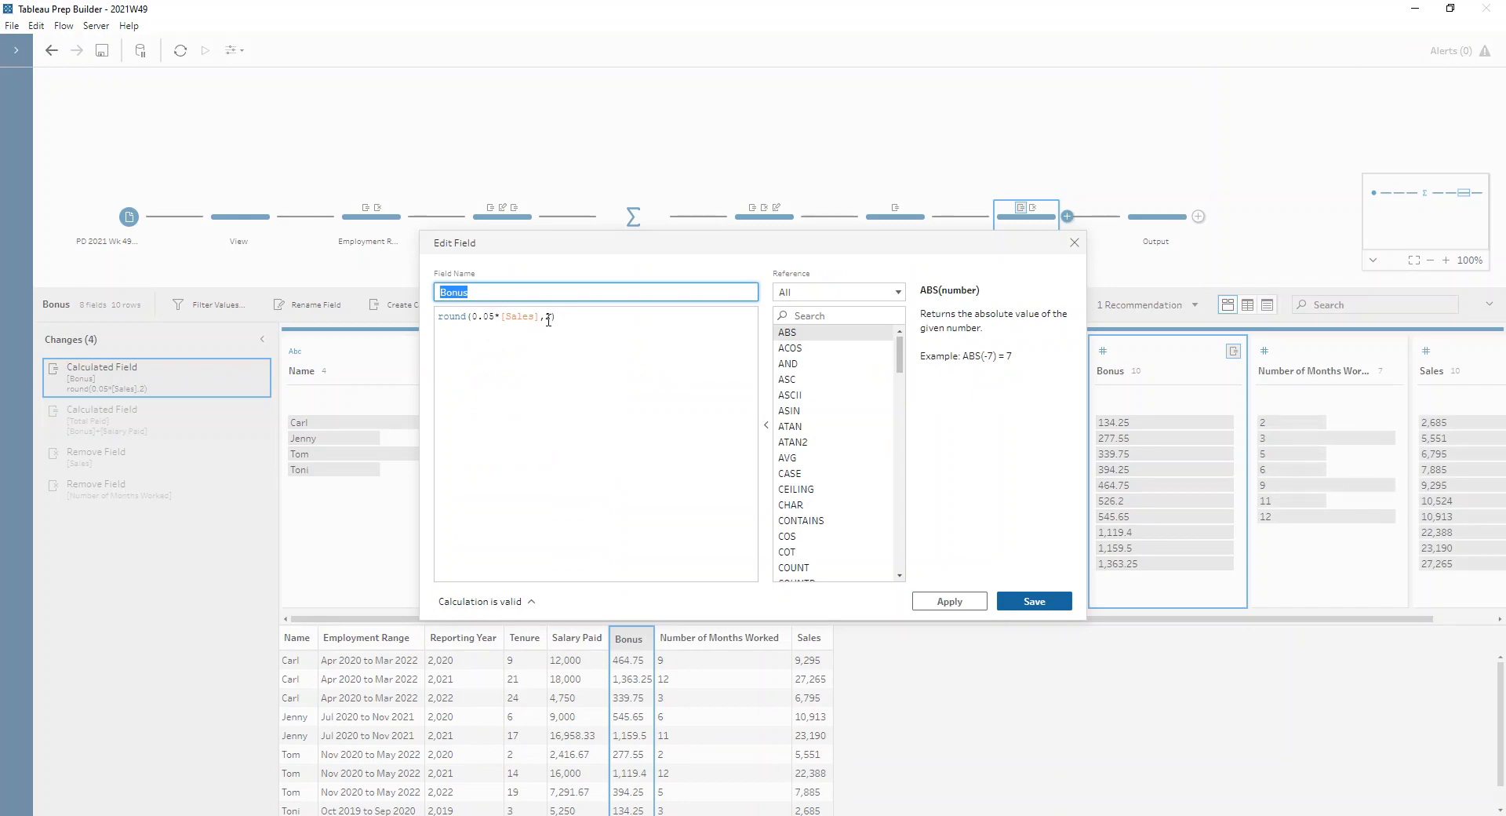
{"action": "left_click", "coordinate": [1061, 601]}
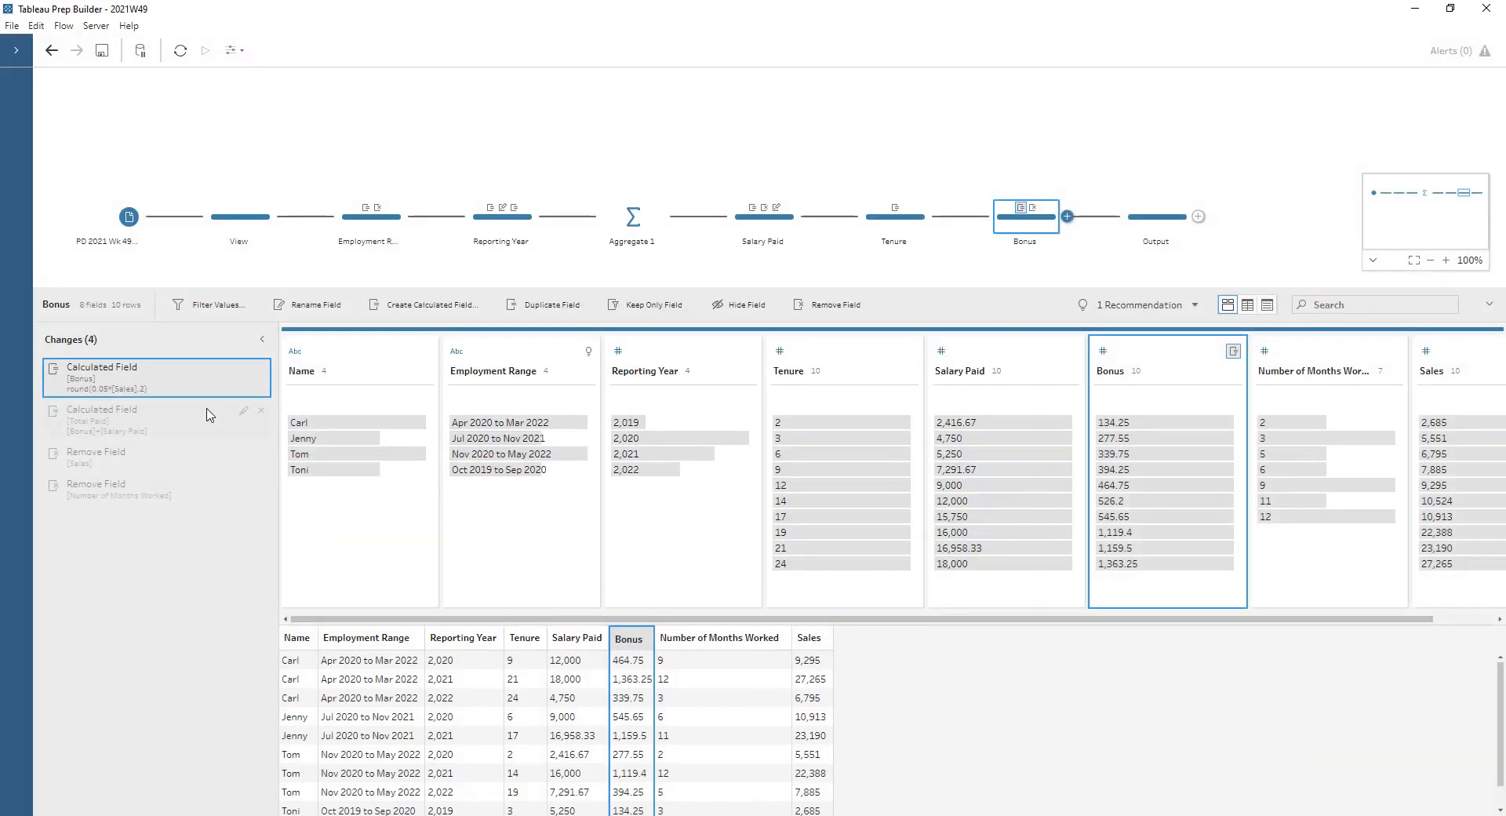
{"action": "left_click", "coordinate": [244, 413]}
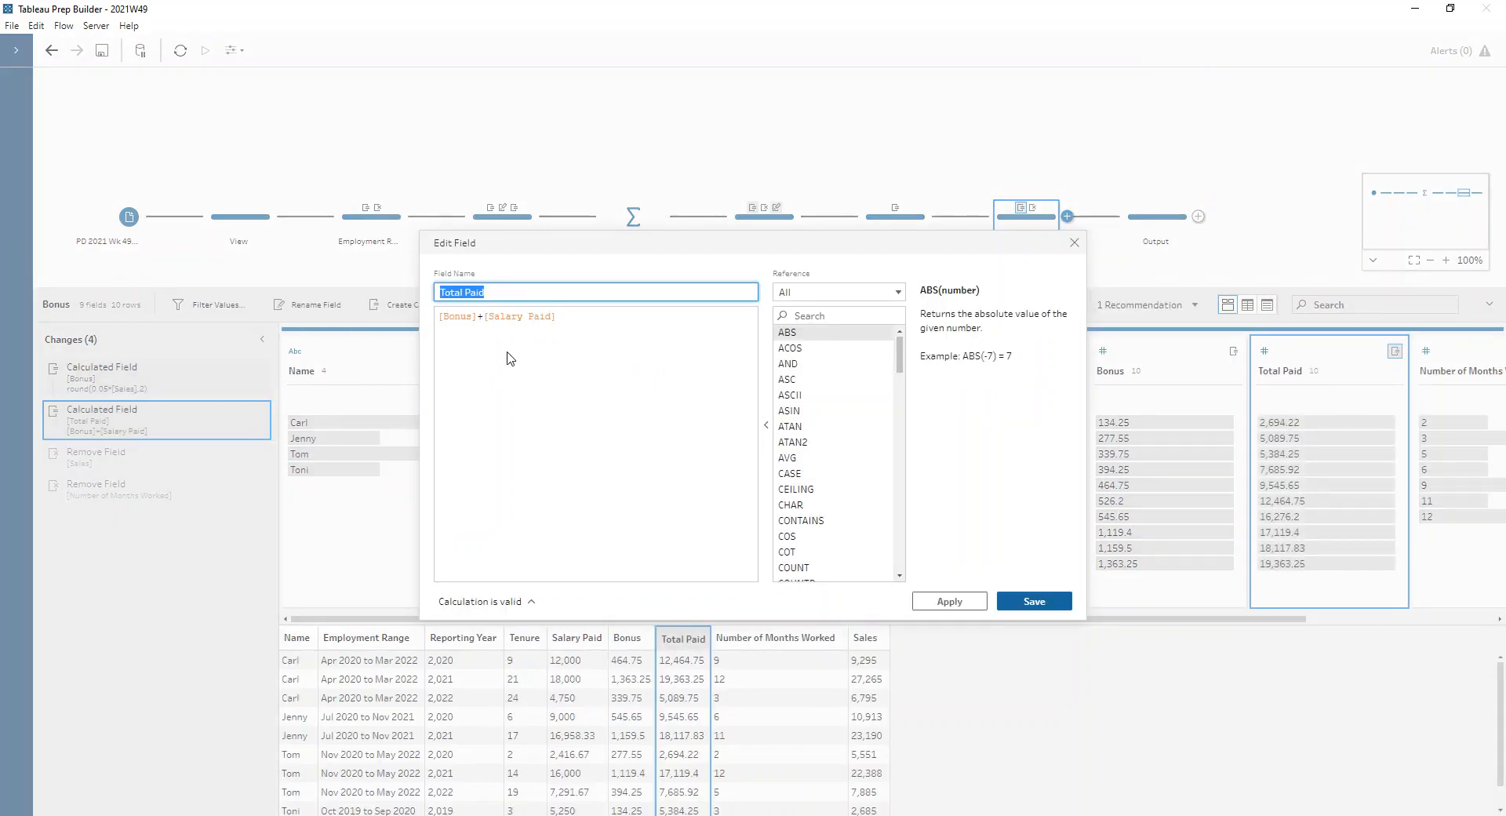
{"action": "left_click", "coordinate": [1075, 242]}
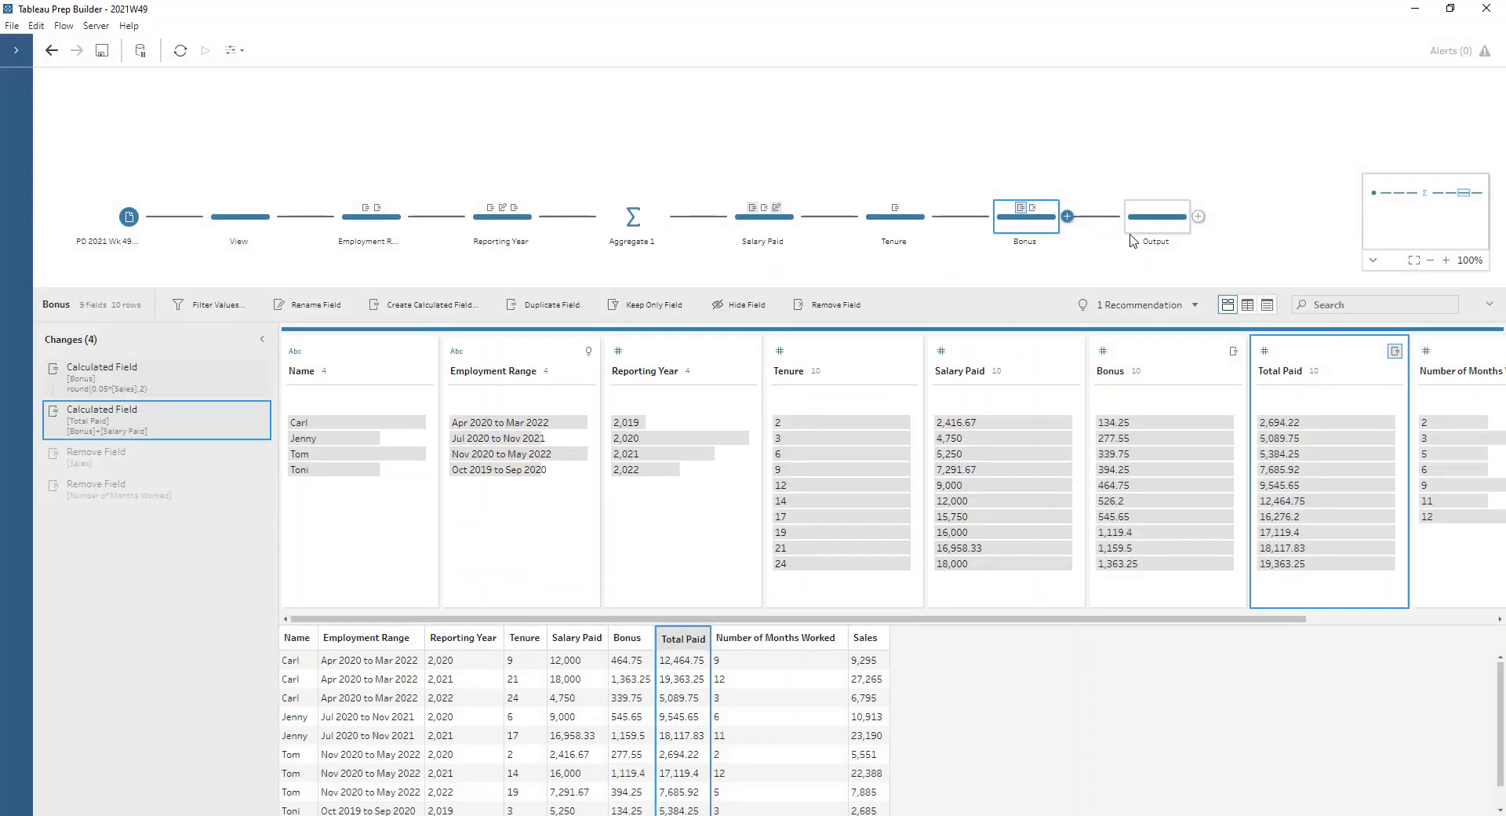
{"action": "left_click", "coordinate": [1138, 230]}
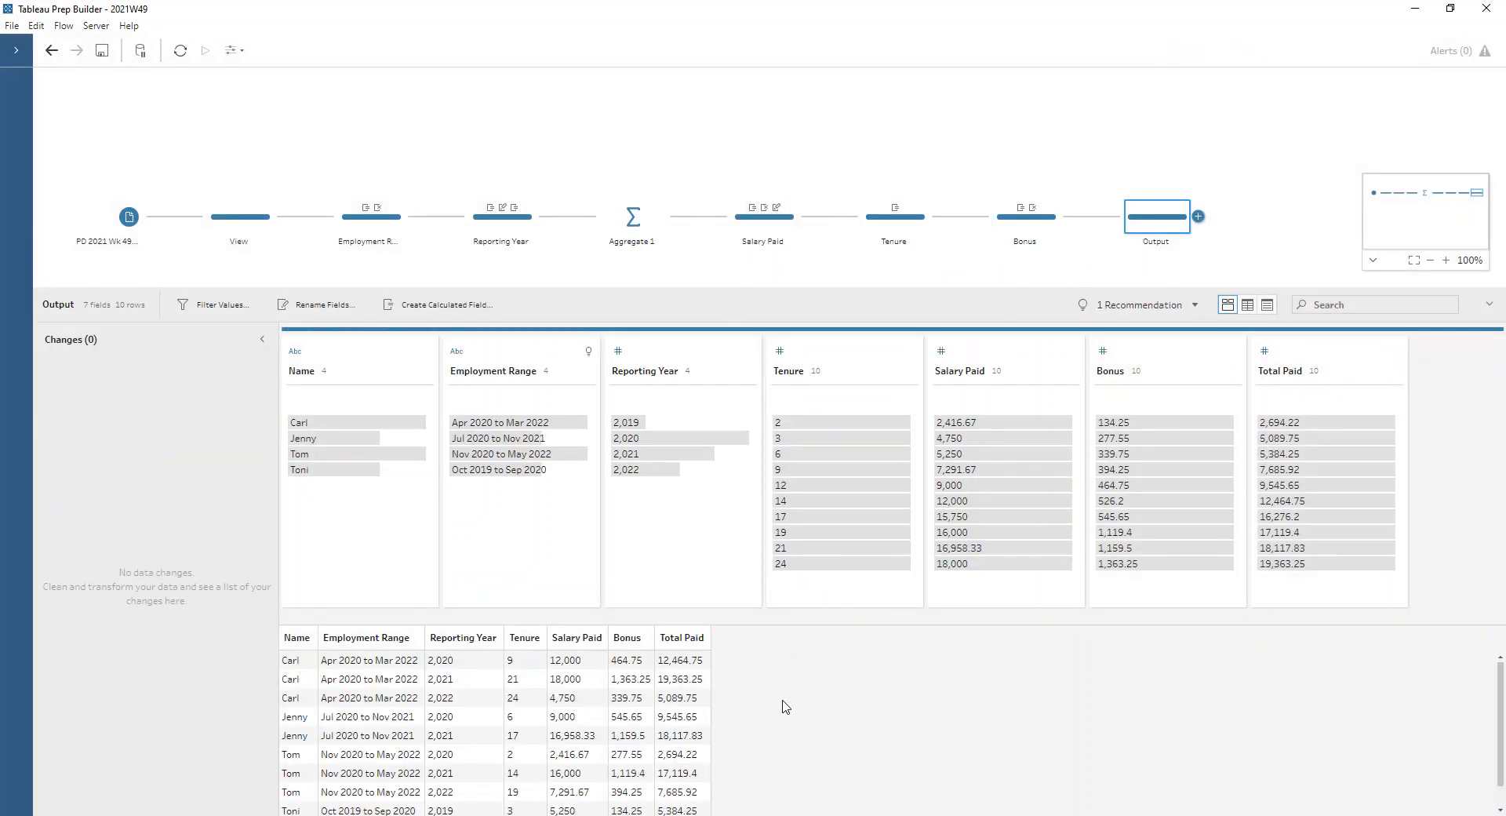